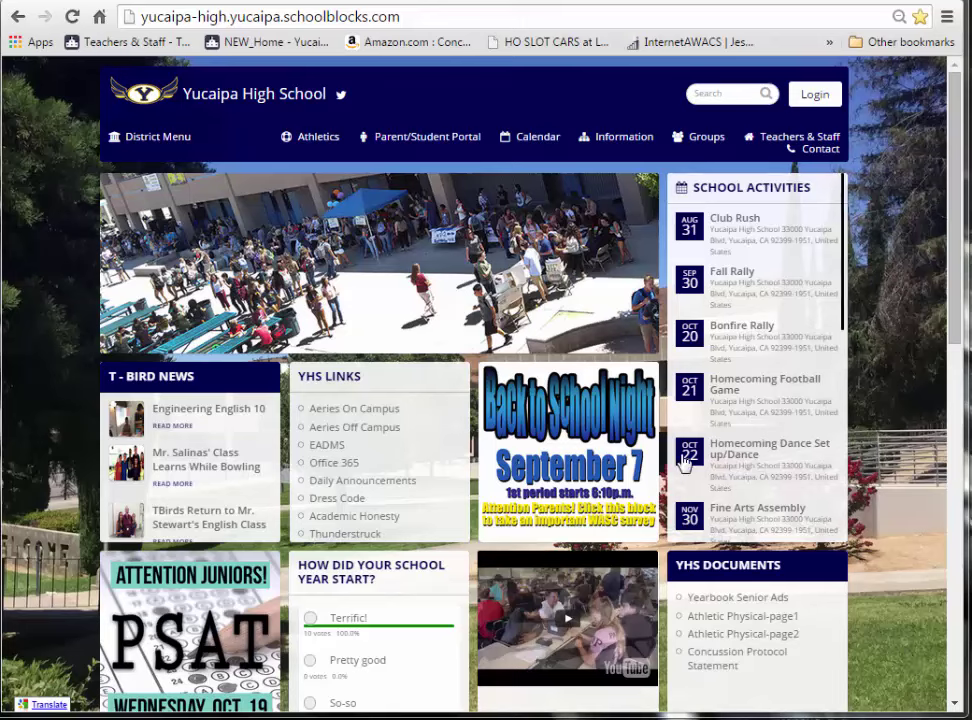
- Log in to SchoolBlocks through Office 365 using the teacher's district email and password
left_click(815, 96)
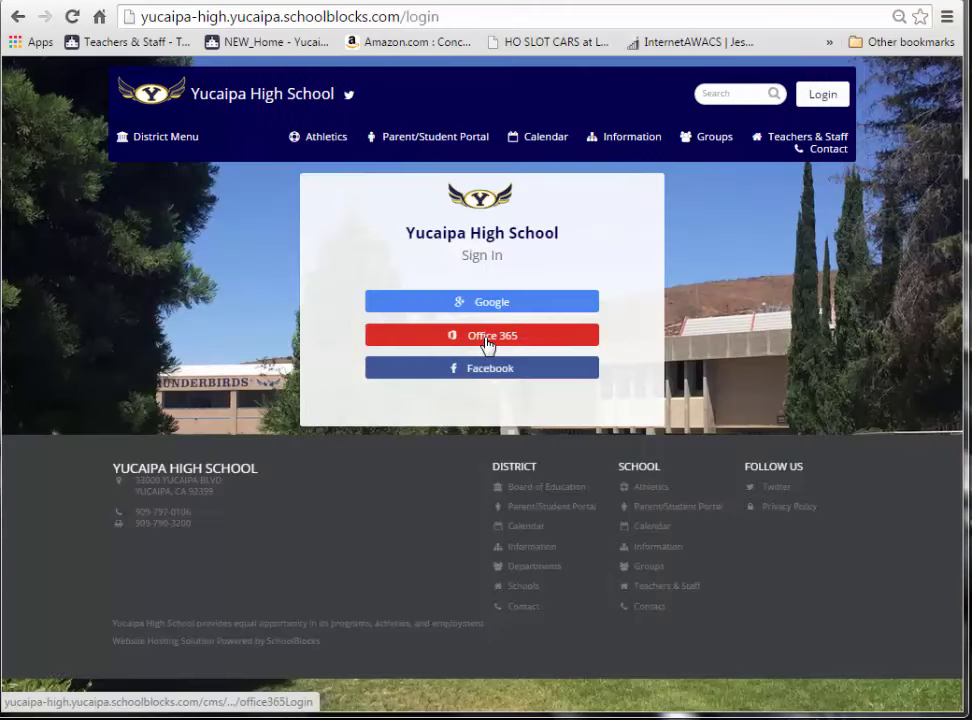
left_click(484, 336)
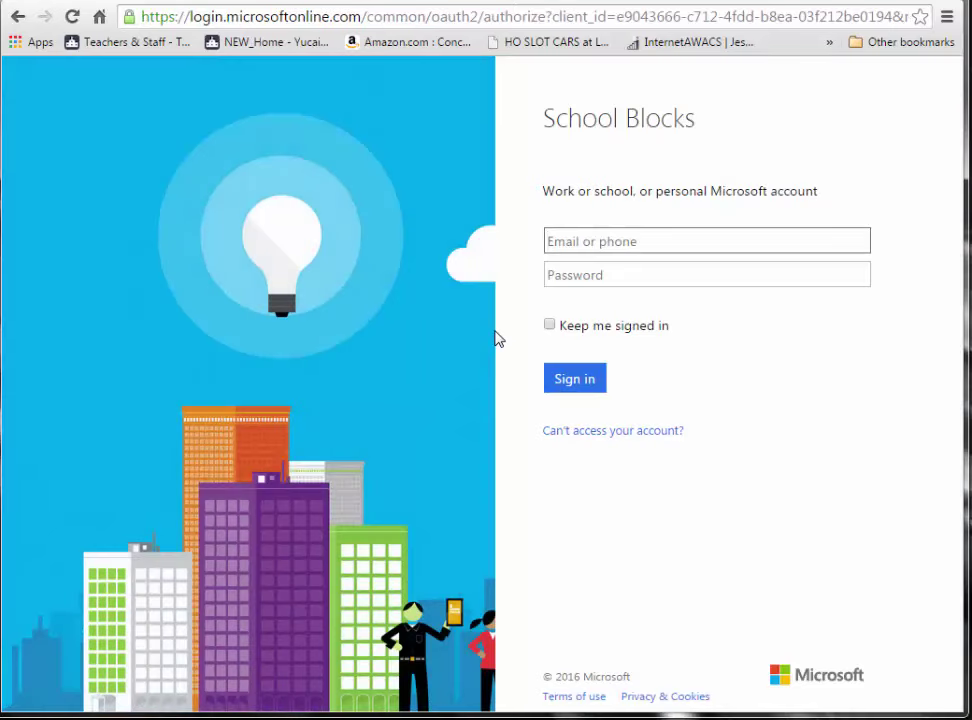
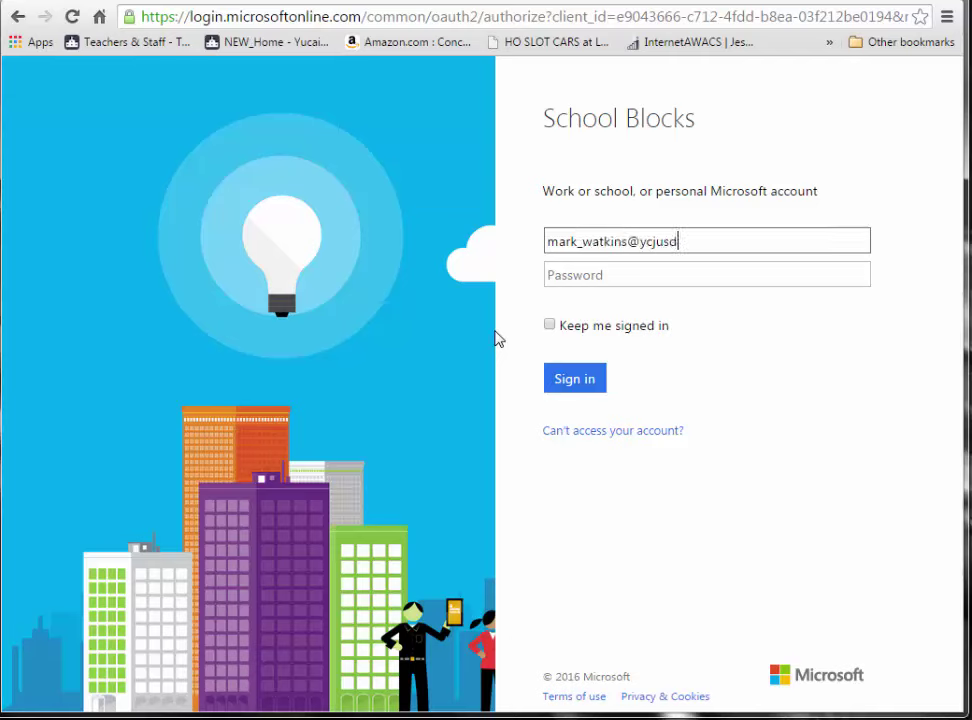
left_click(642, 273)
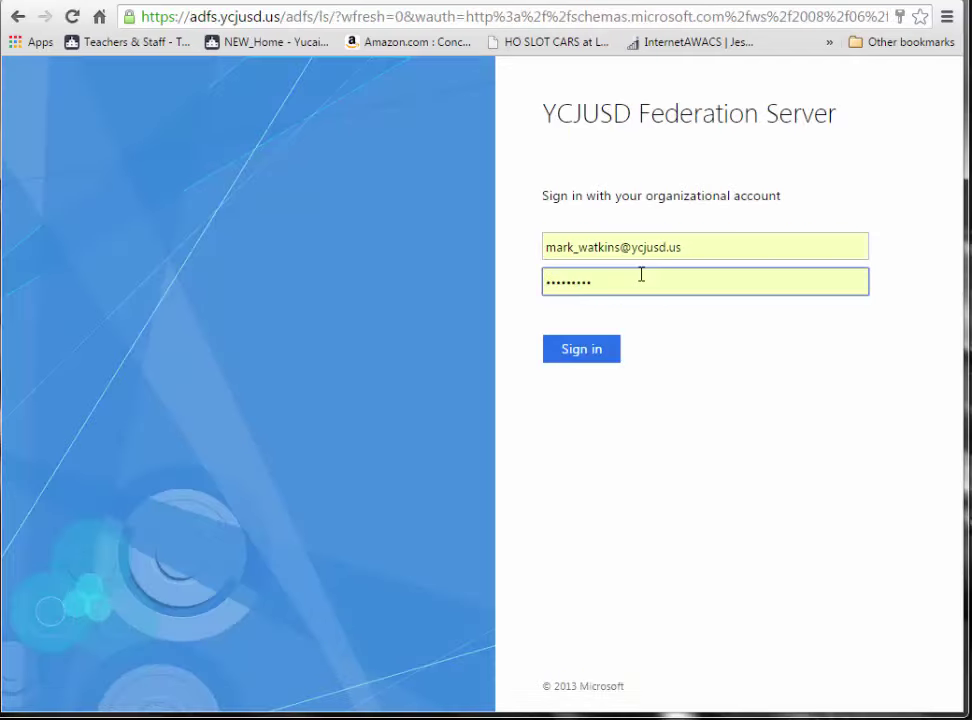
left_click(564, 347)
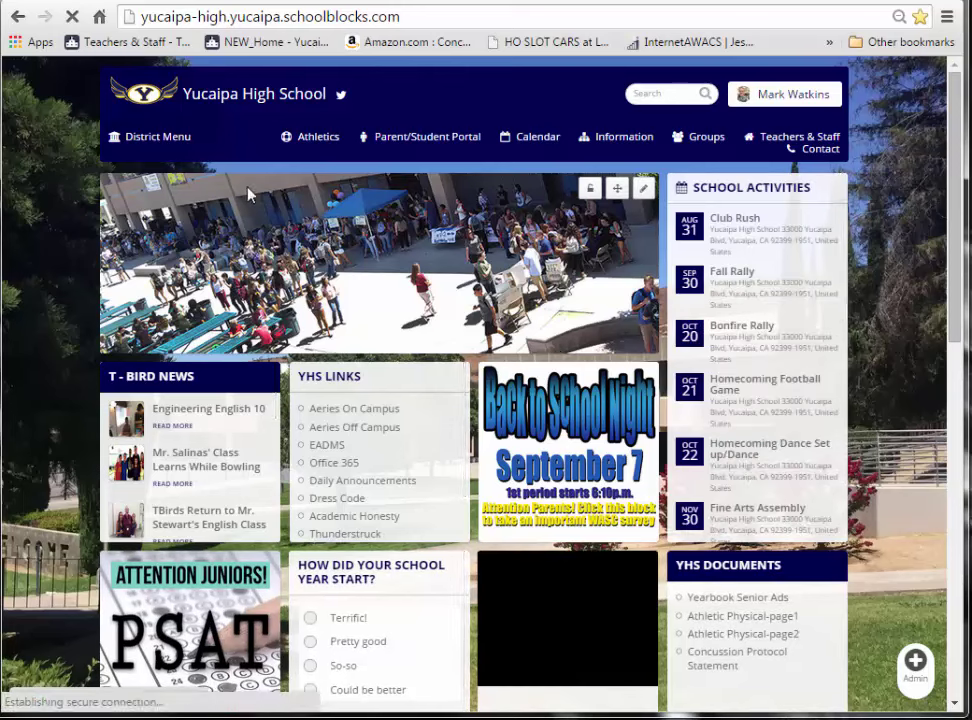
- Find the teacher's own card in the Teachers & Staff directory and open their profile
left_click(772, 140)
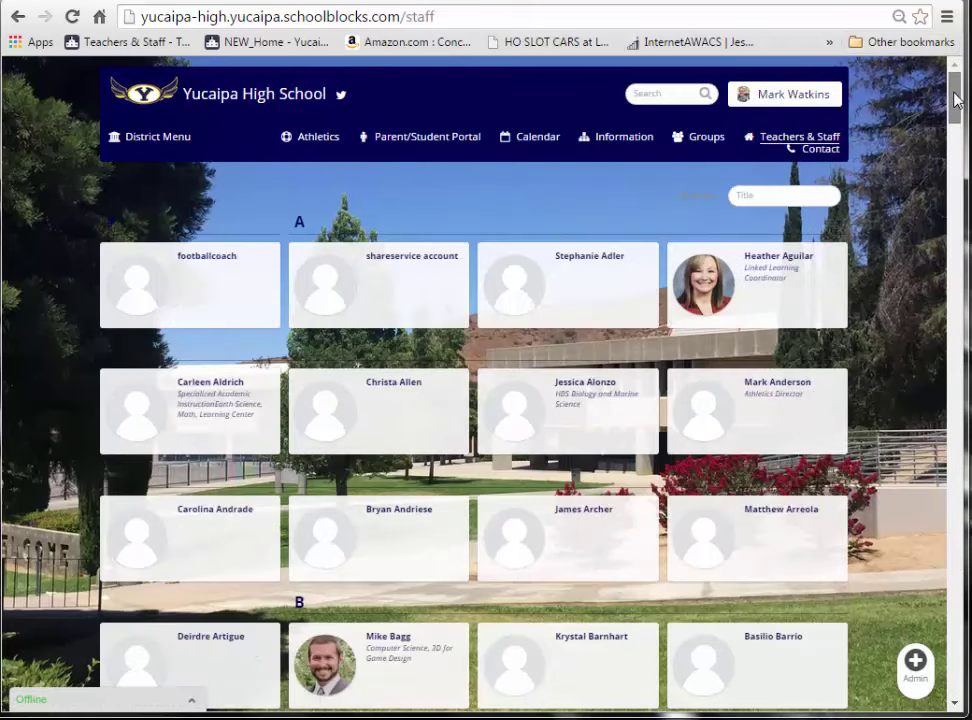
left_click_drag(955, 89, 968, 619)
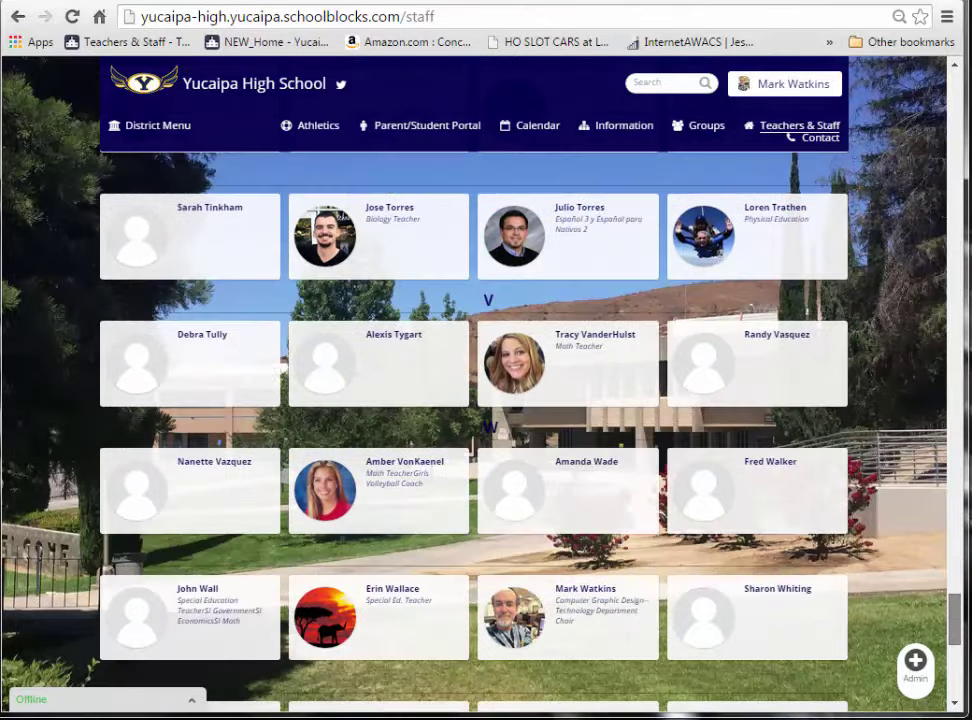
left_click(590, 595)
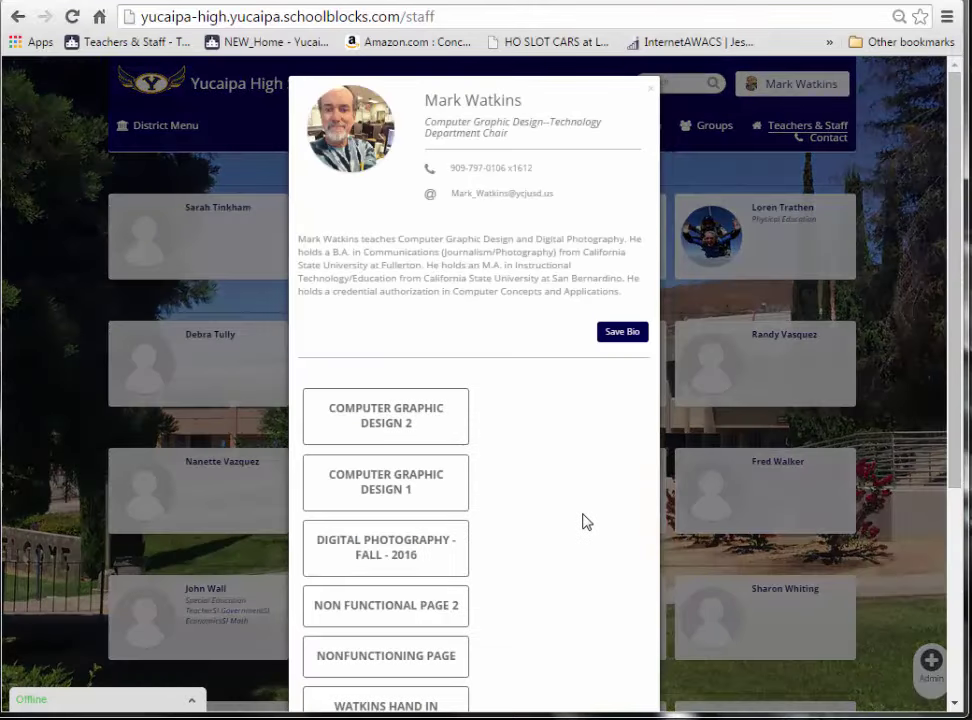
- On the Computer Graphic Design 2 class page, delete the Class Files block
left_click(381, 428)
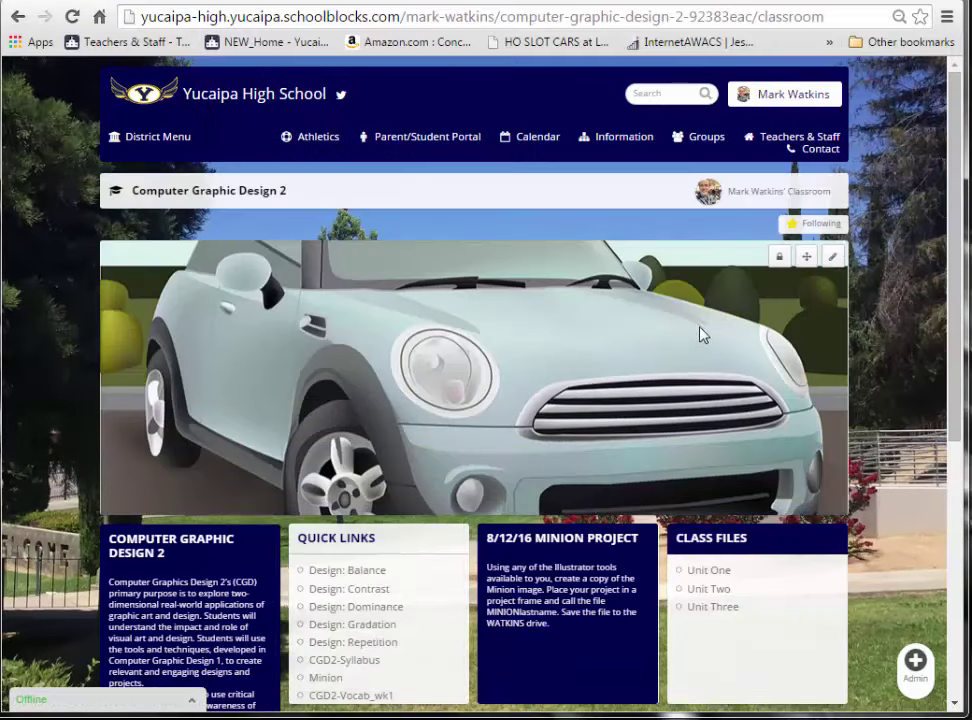
scroll(963, 250, "down", 2)
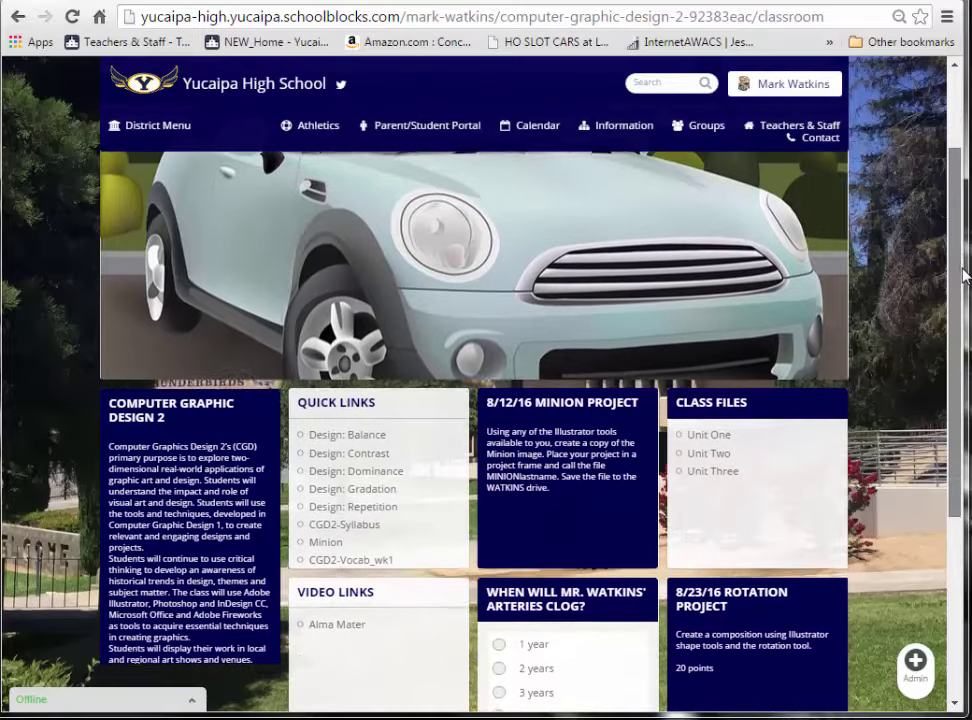
scroll(963, 275, "down", 1)
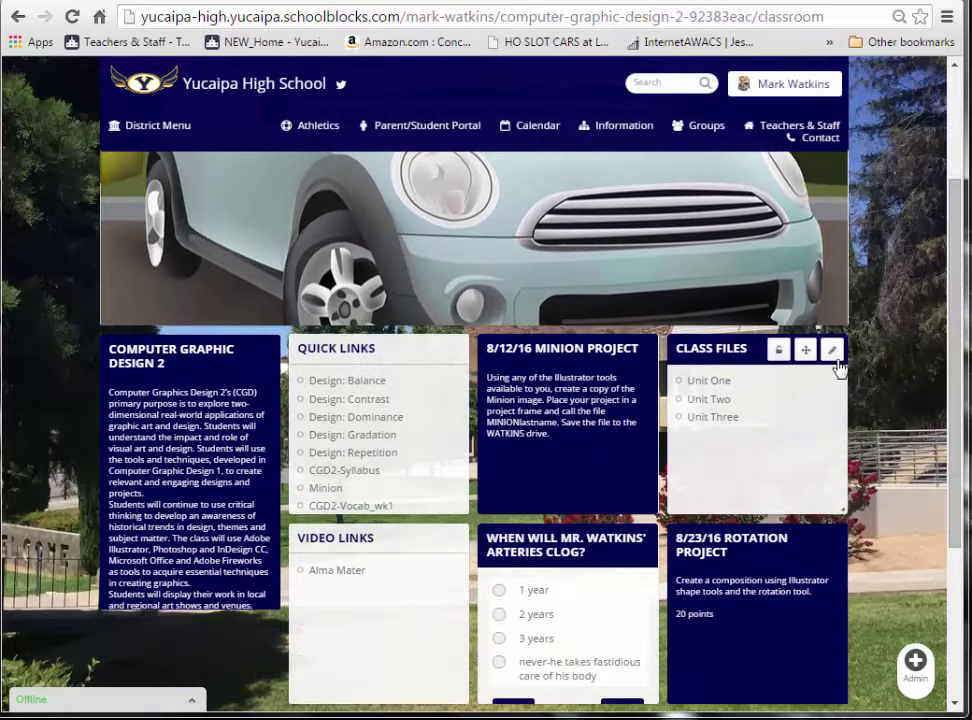
left_click(832, 352)
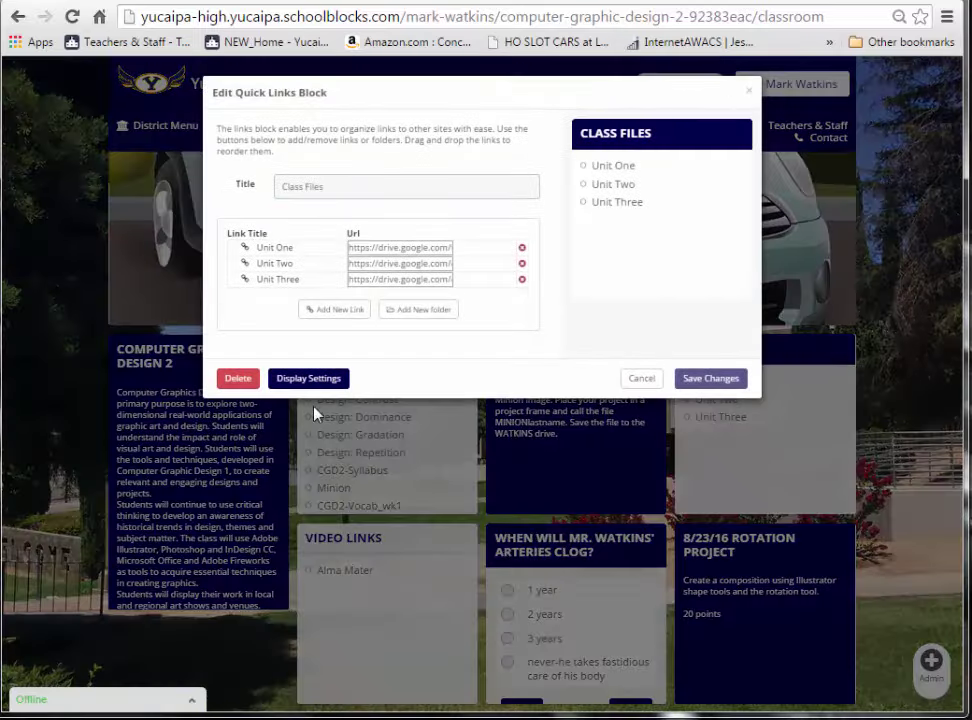
left_click(237, 386)
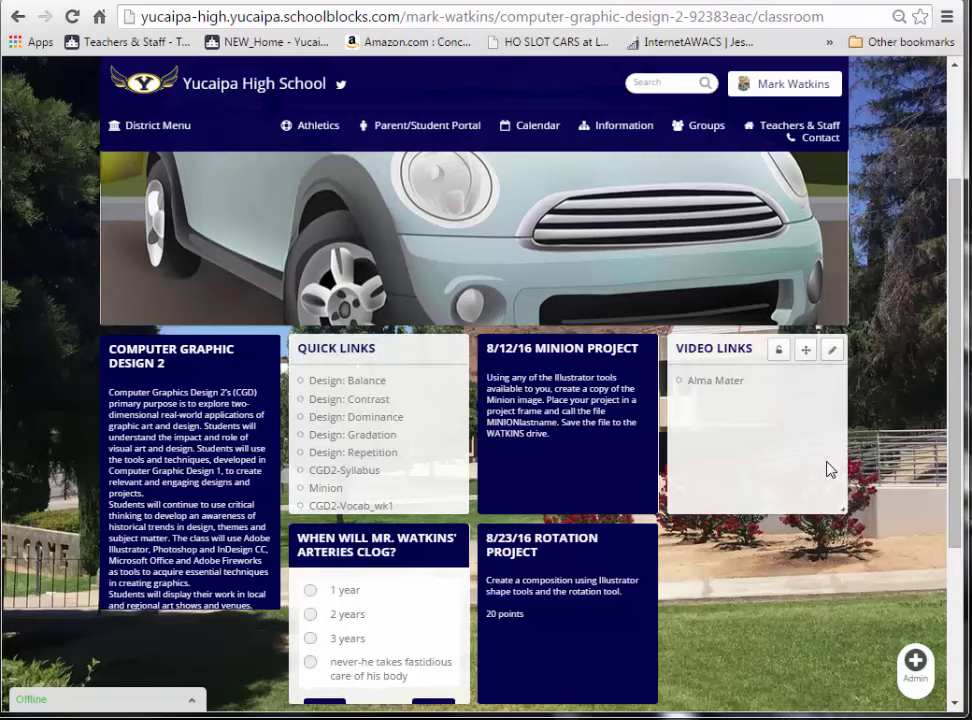
- Delete the Video Links block from the Computer Graphic Design 2 page
left_click(832, 349)
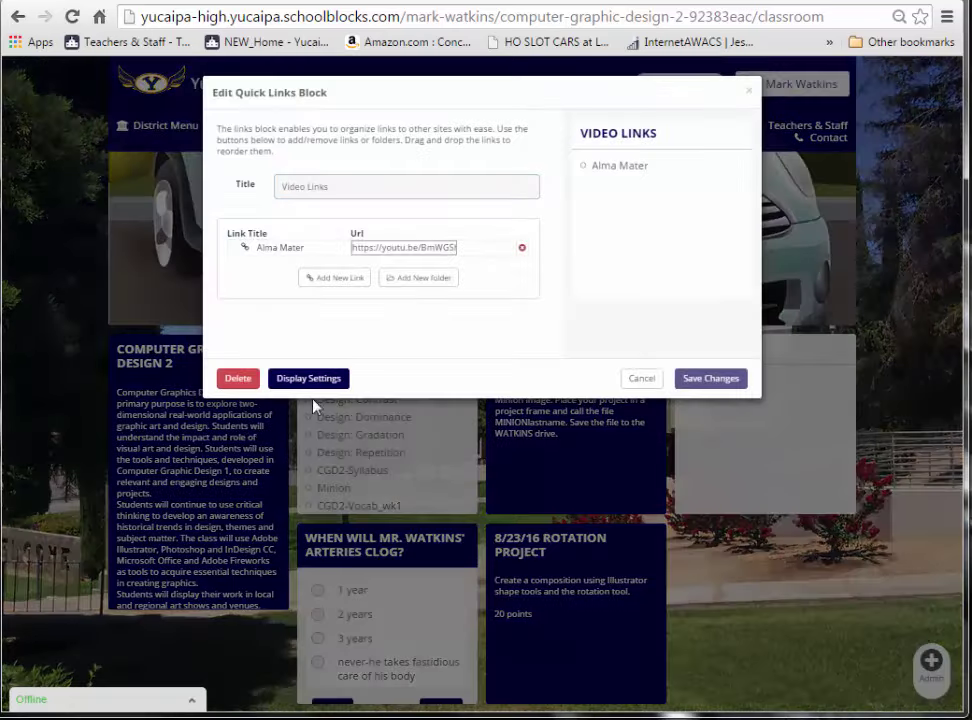
left_click(238, 378)
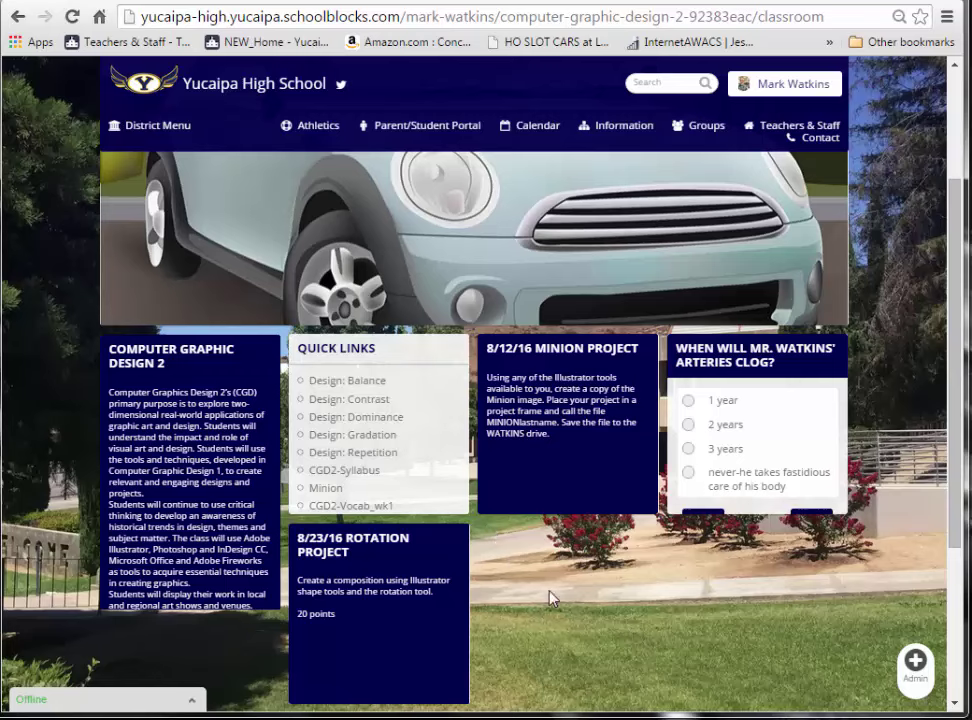
- Go to drive.google.com in a new browser tab
left_click(210, 0)
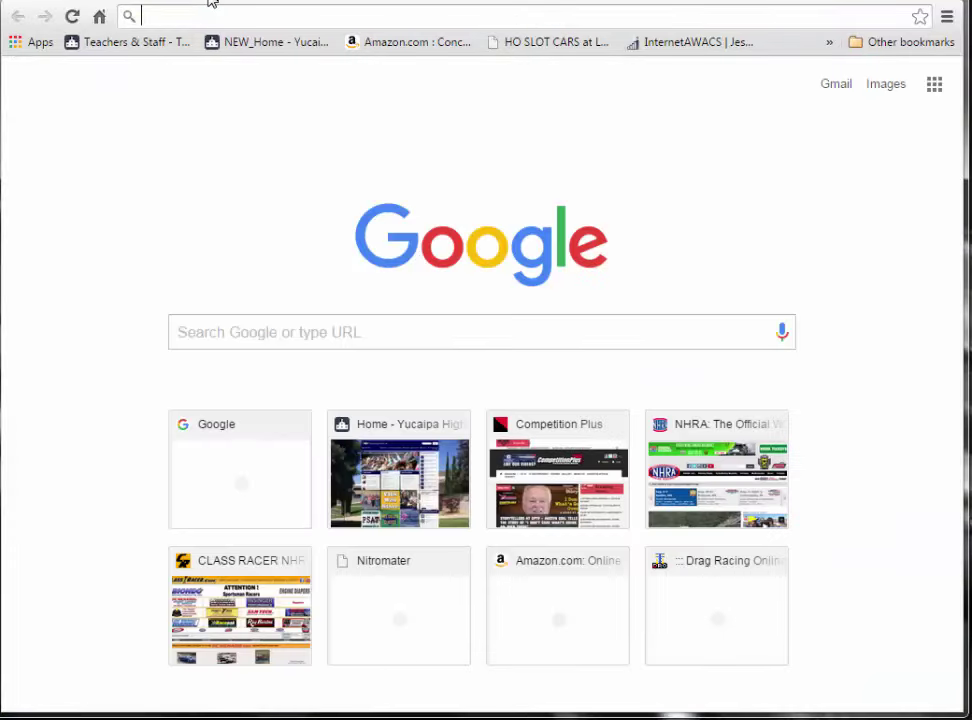
type("drive.")
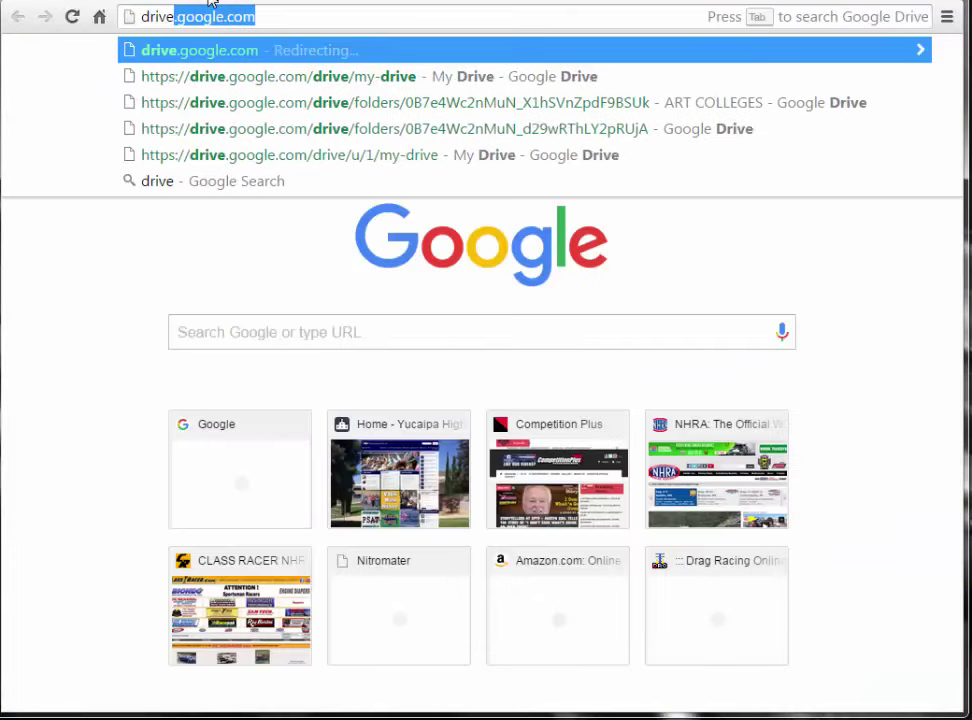
type("google")
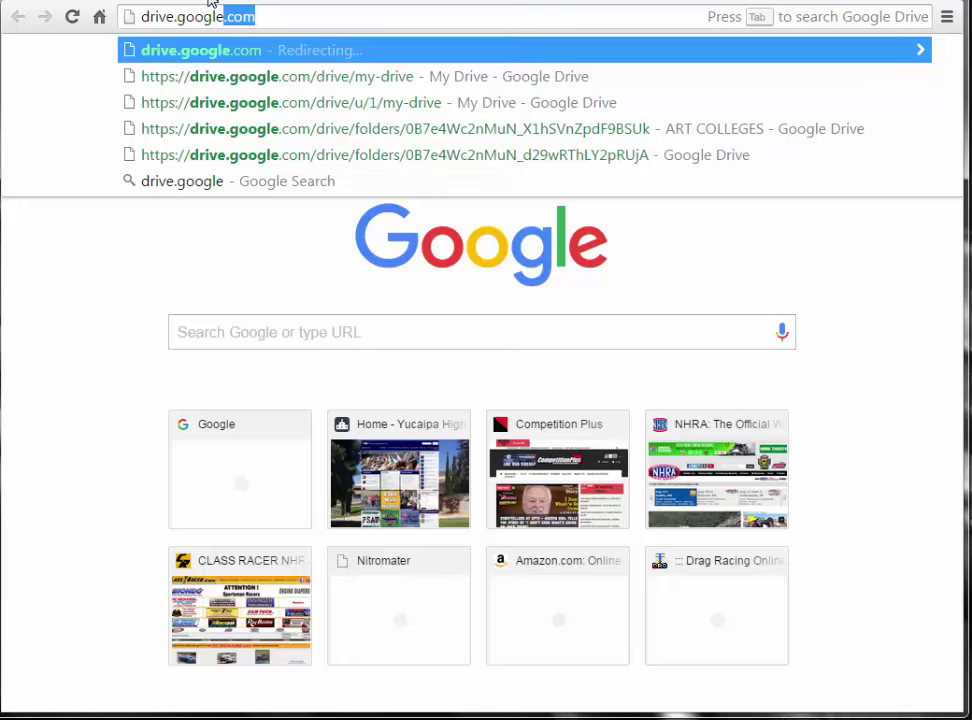
type(".com")
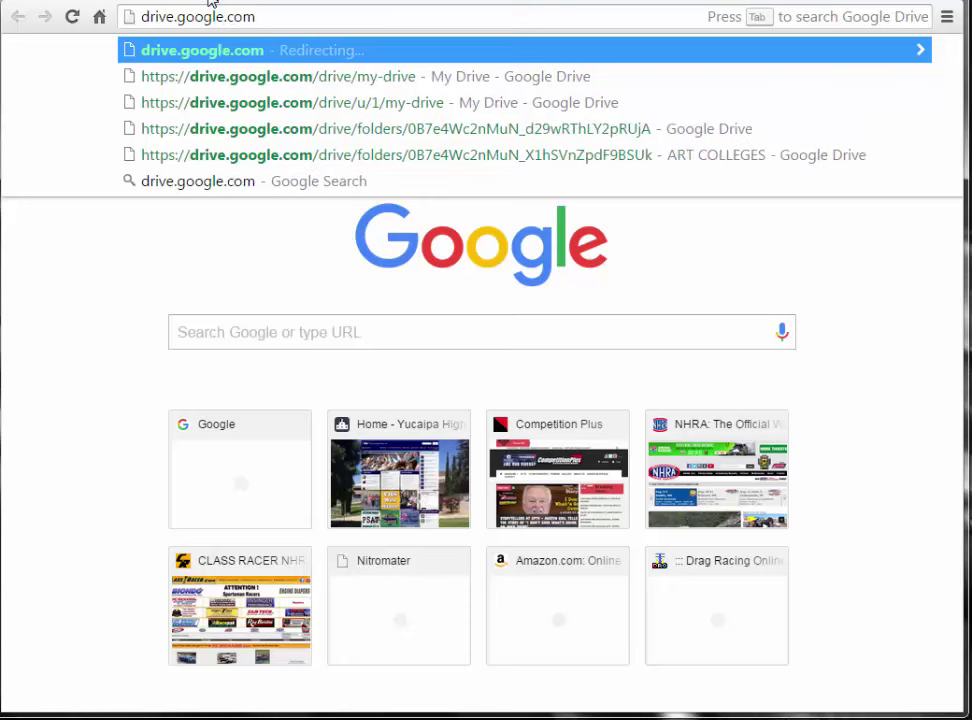
key("Return")
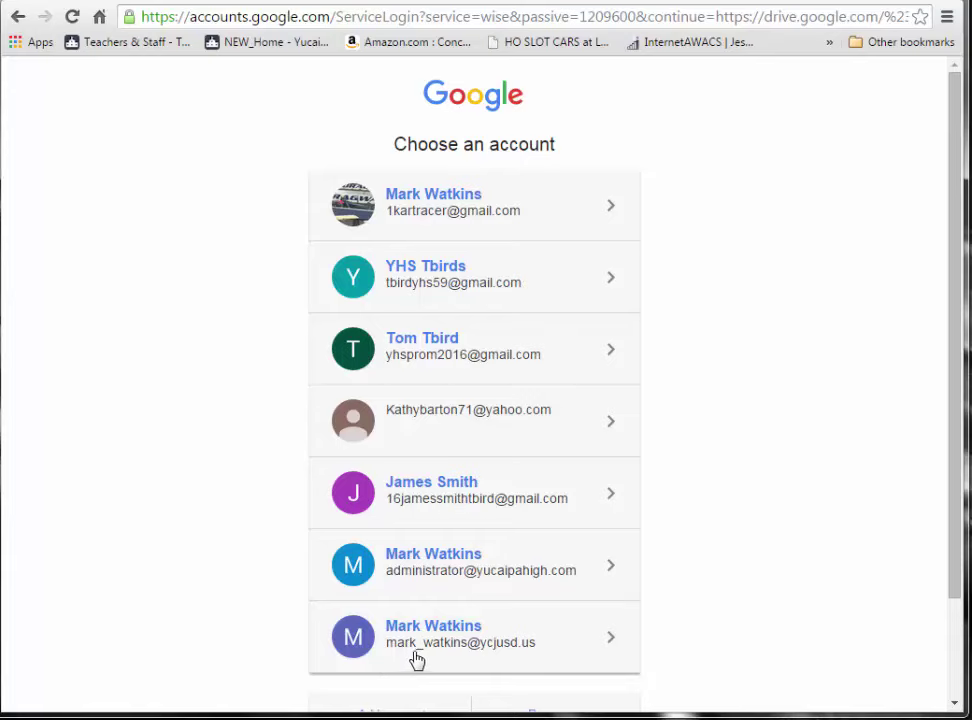
- Choose the school district Google account and reload My Drive
left_click(423, 634)
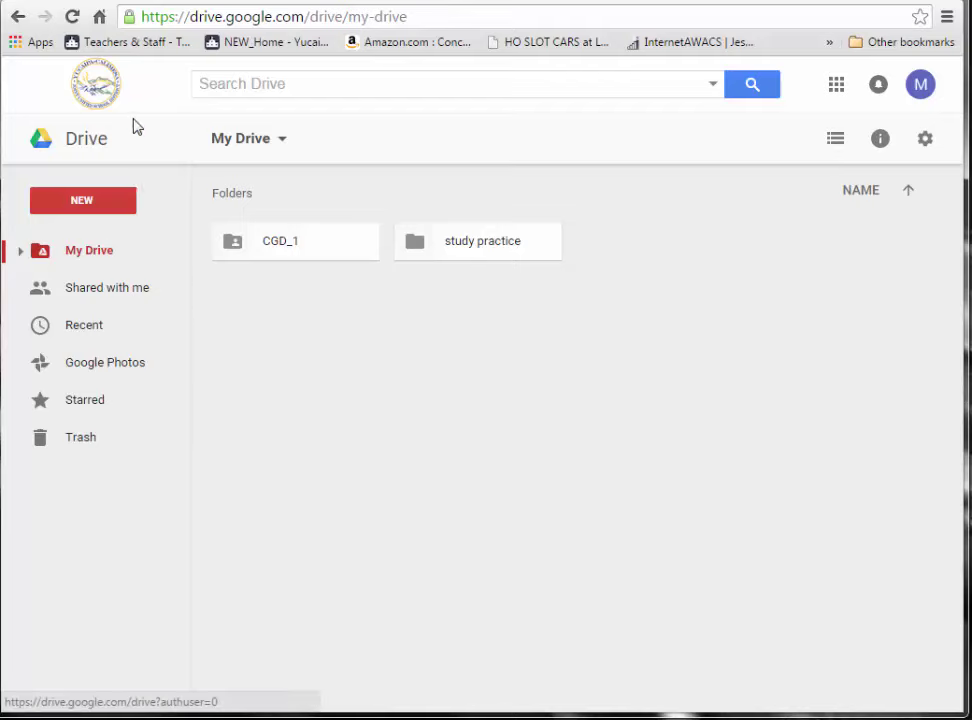
left_click(99, 70)
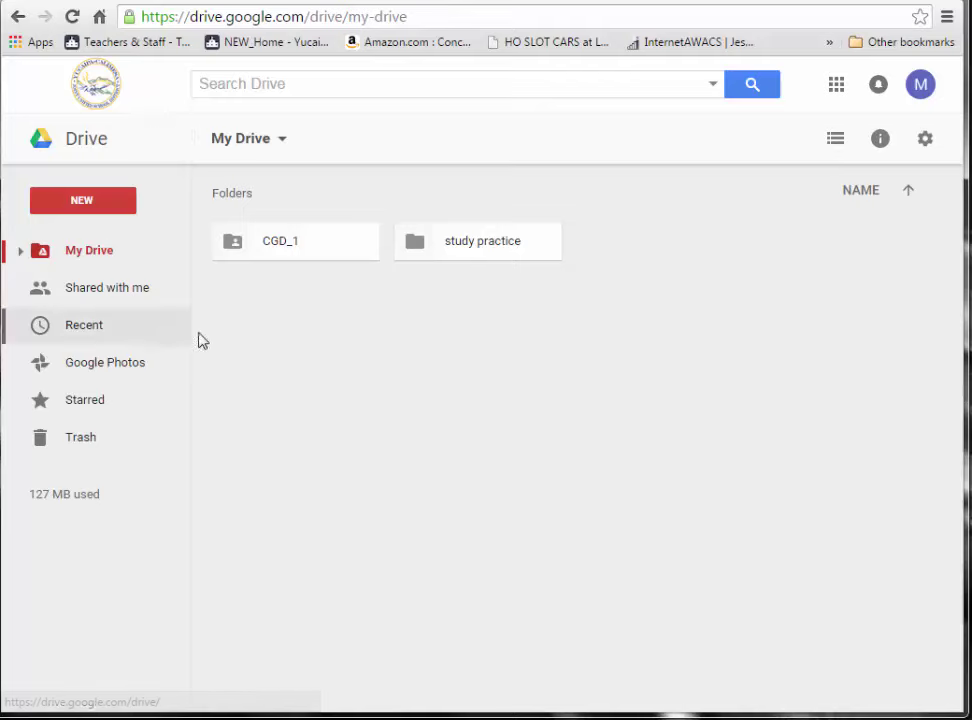
- Create a new folder named CGD_2 in My Drive and open it
left_click(95, 202)
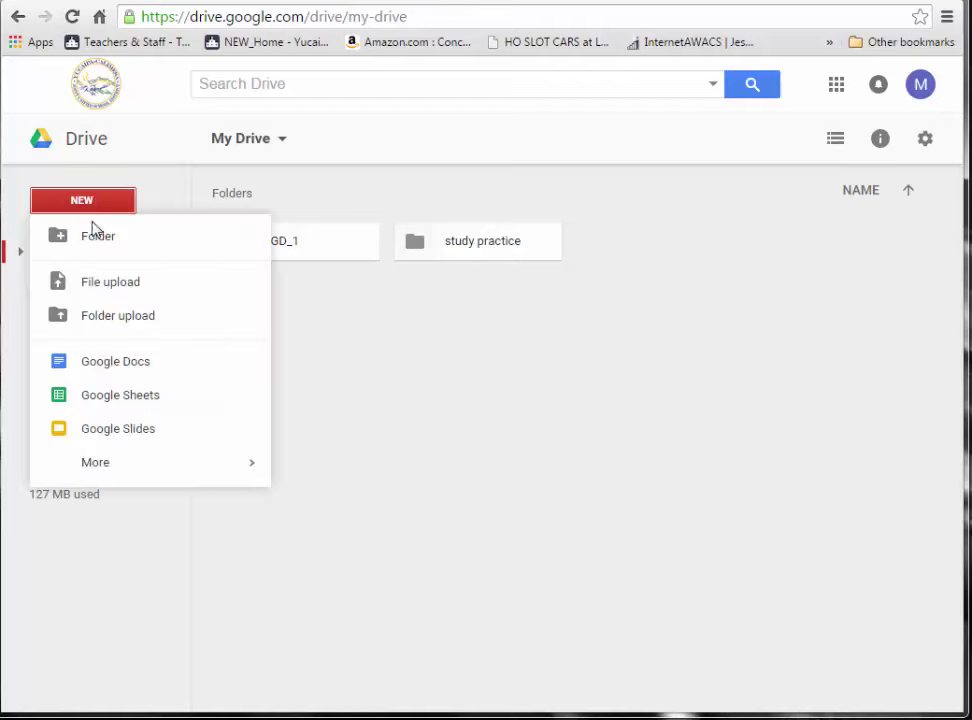
left_click(93, 236)
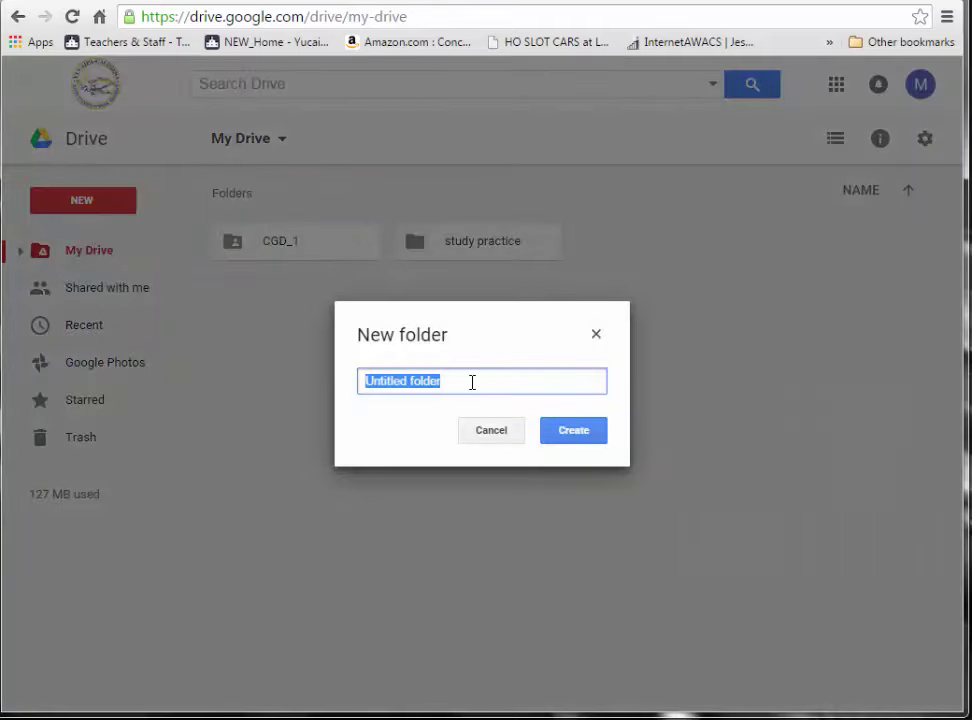
left_click_drag(473, 382, 300, 381)
type("CGD")
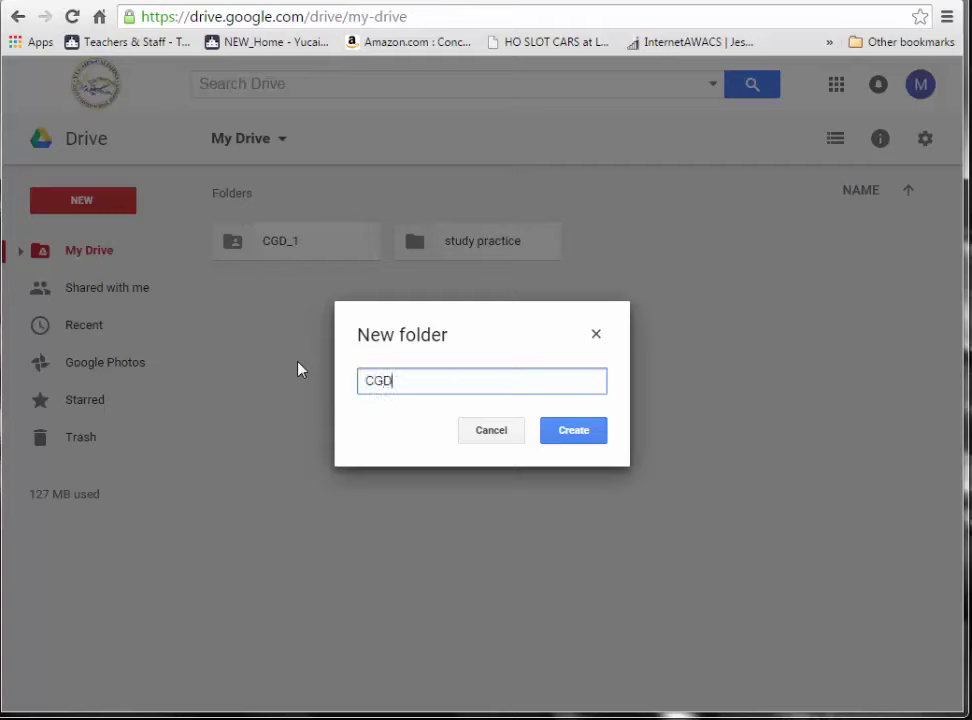
type("_2")
left_click(577, 437)
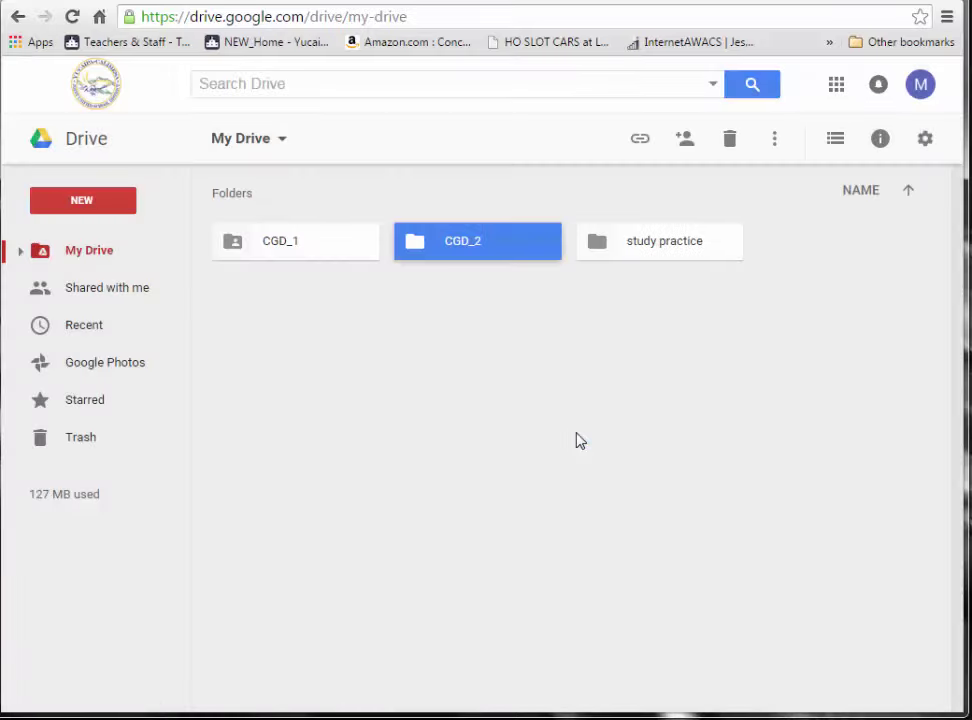
left_click(461, 389)
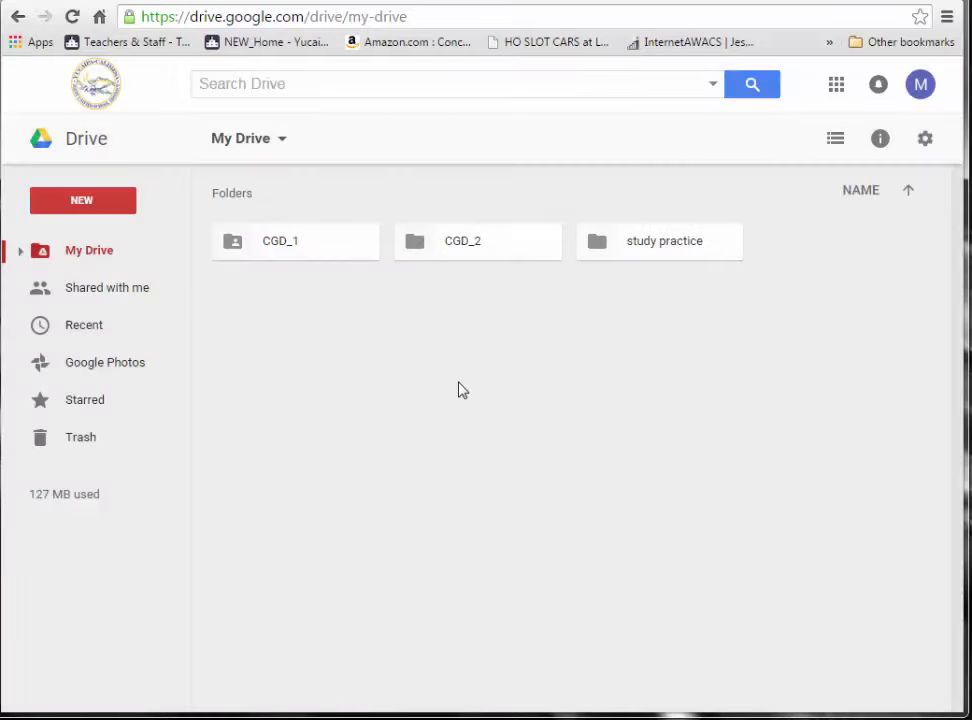
double_click(459, 250)
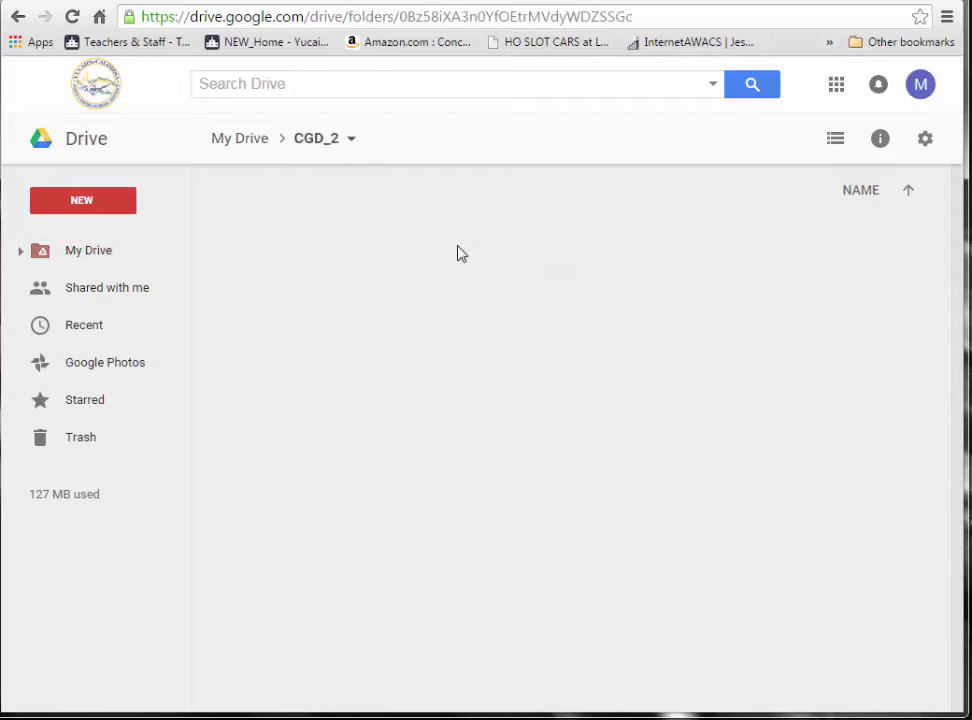
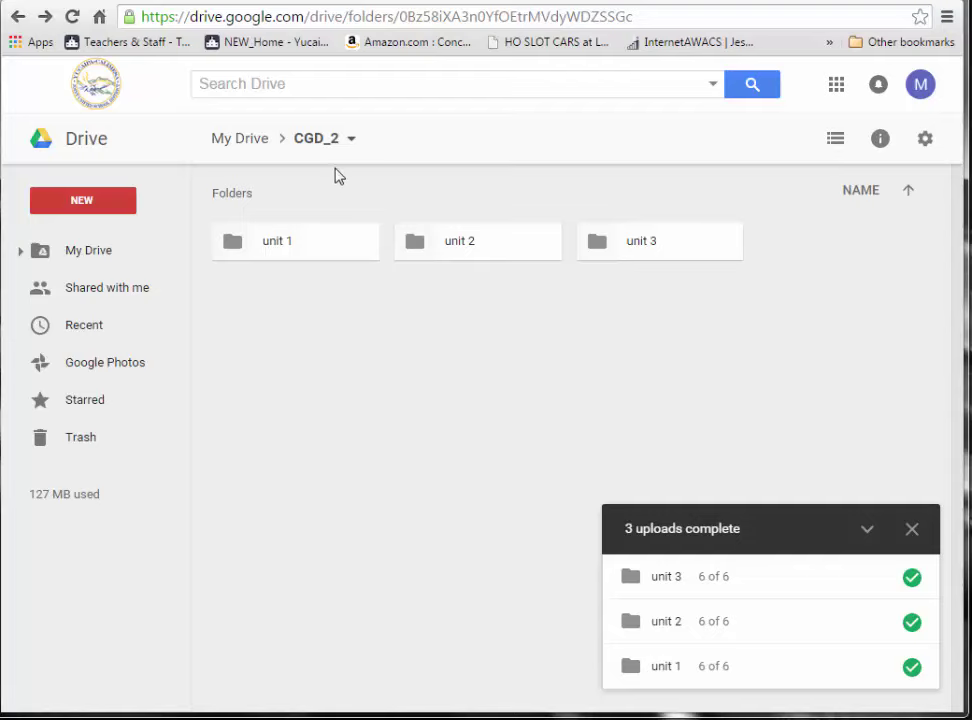
- Go back from CGD_2 to My Drive, which lists CGD_1, CGD_2 and study practice
left_click(238, 140)
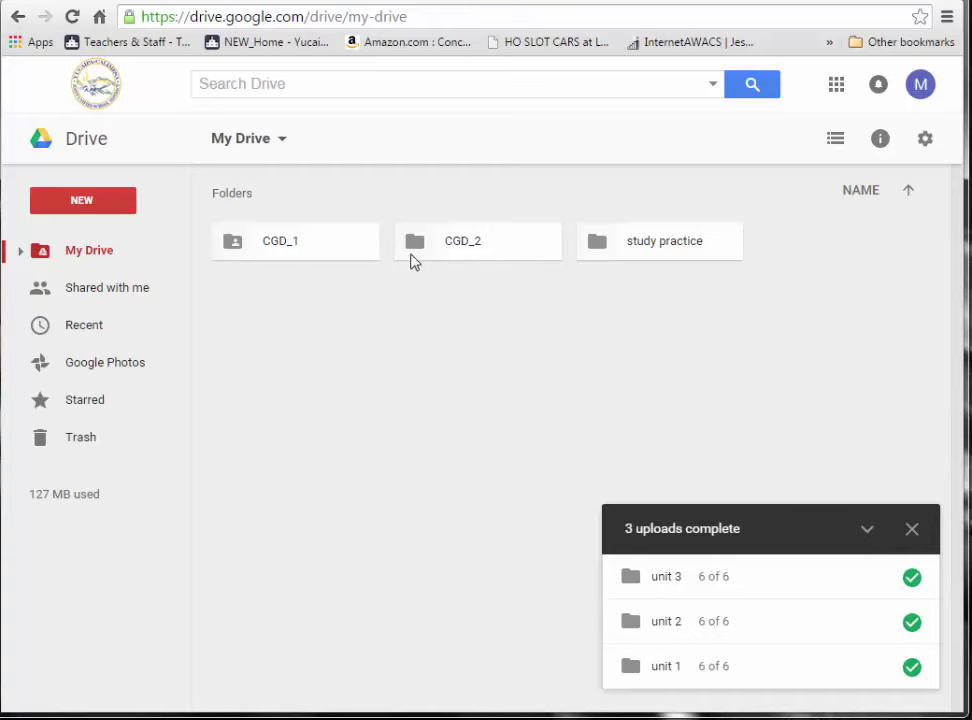
- Turn on link sharing for the CGD_2 folder via Get shareable link, then open Sharing settings
right_click(464, 247)
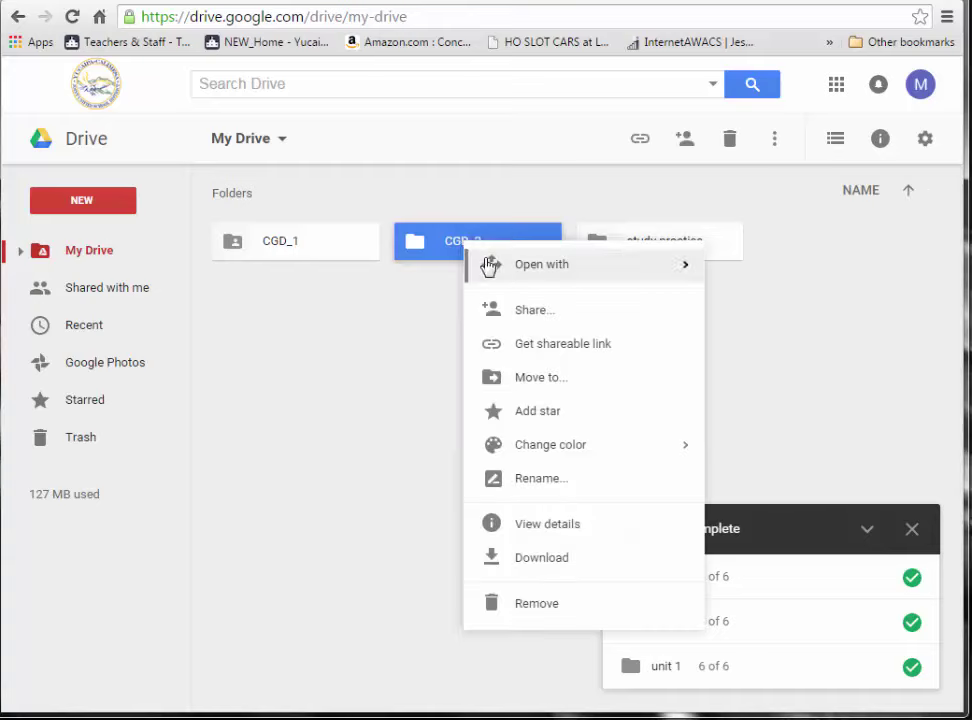
left_click(543, 345)
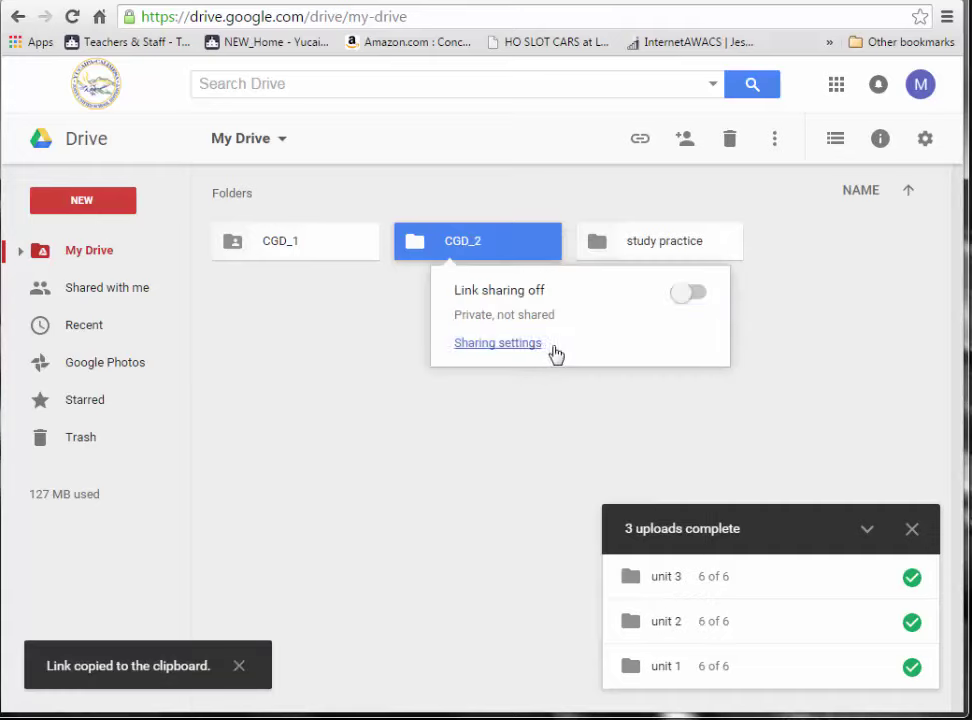
left_click(702, 296)
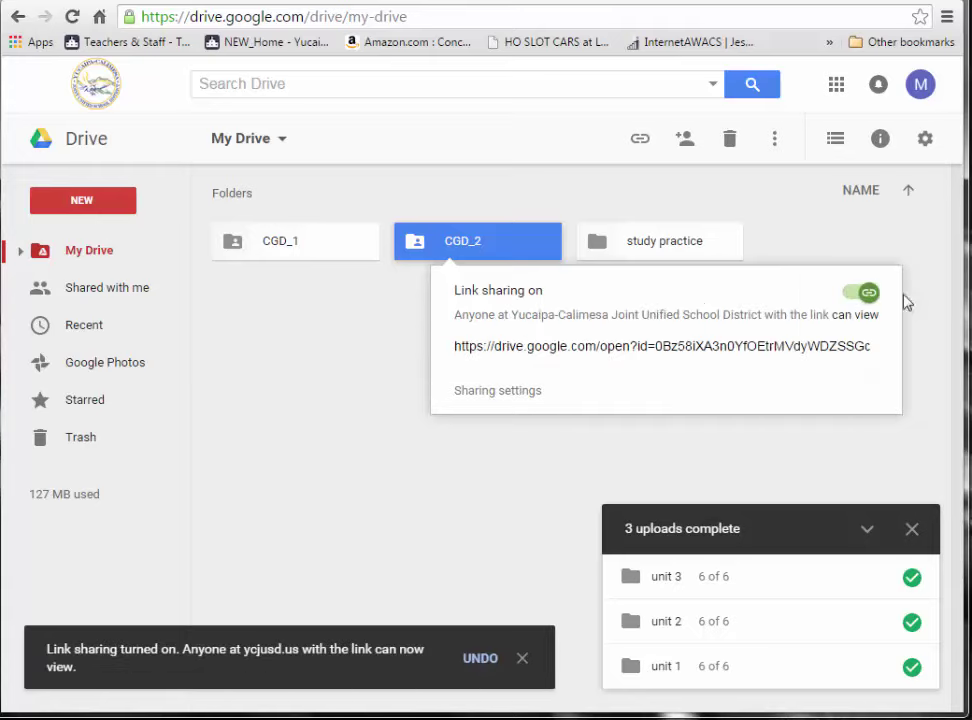
left_click(497, 391)
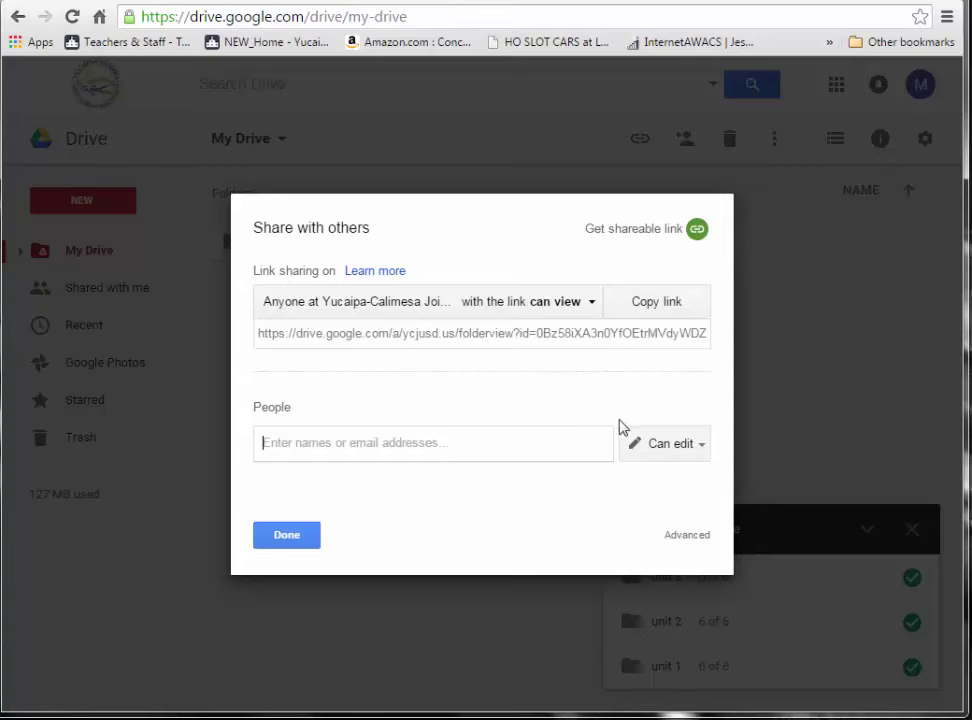
- Make added people view-only and switch CGD_2 link access to Anyone with the link
left_click(690, 450)
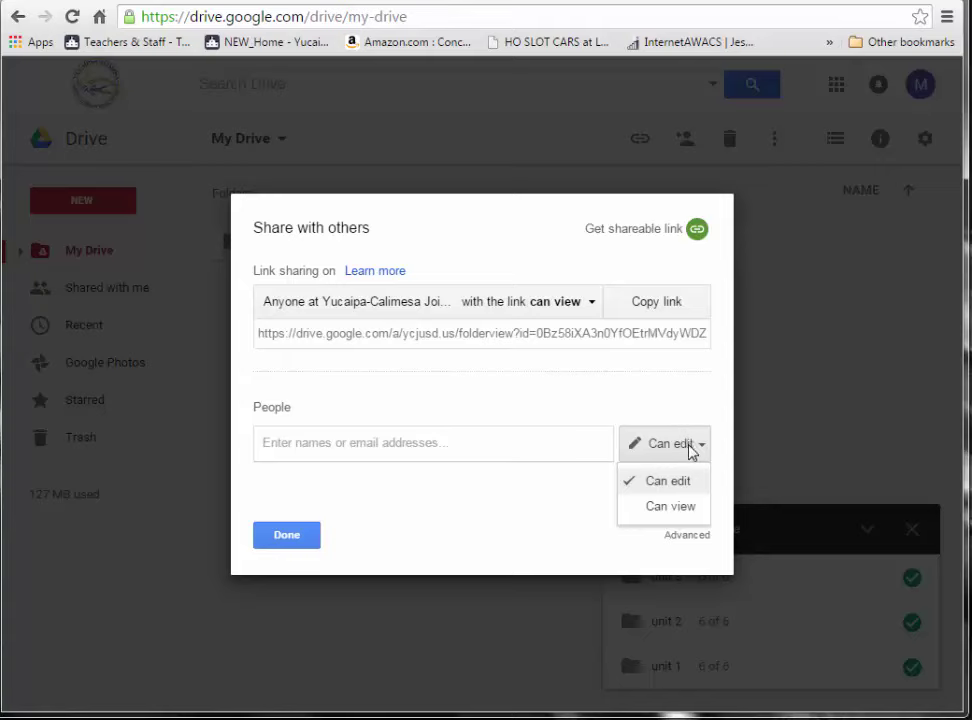
left_click(674, 508)
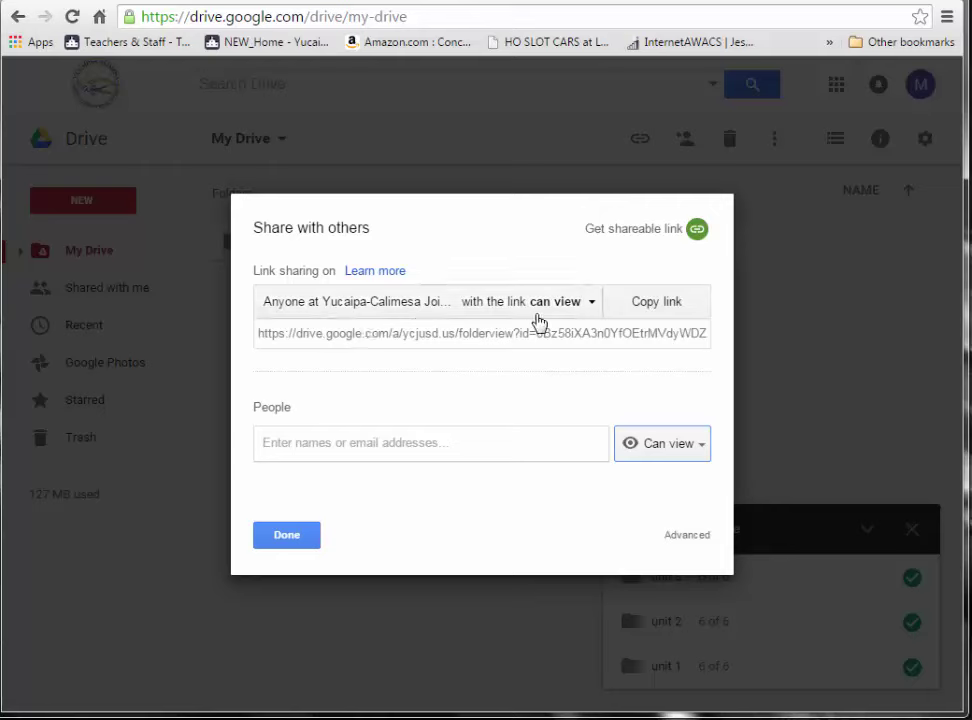
left_click(592, 306)
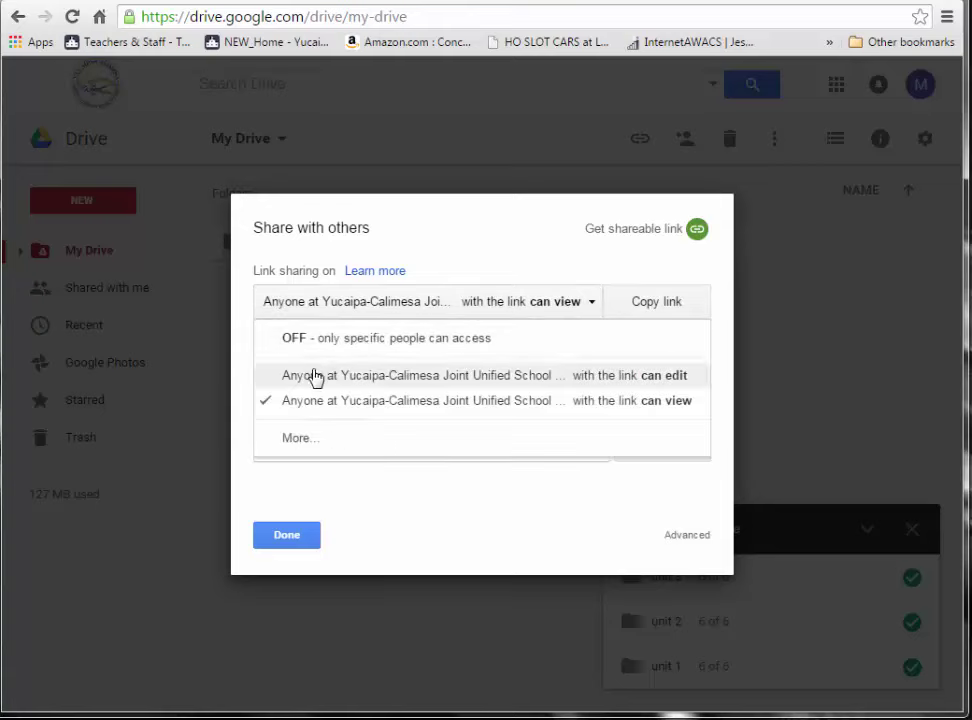
left_click(296, 441)
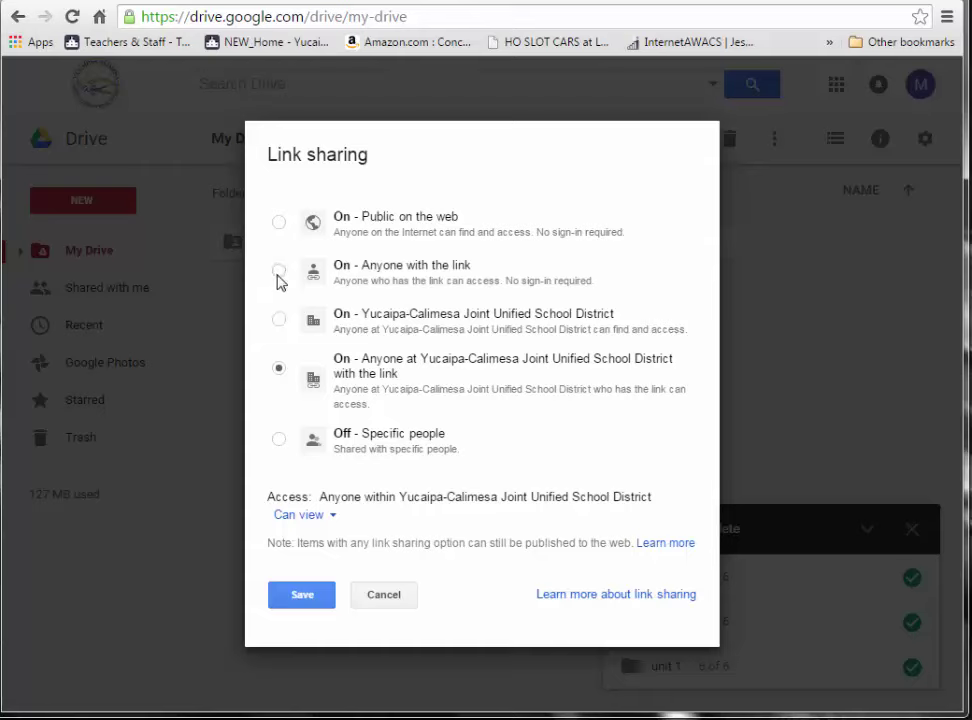
left_click(279, 272)
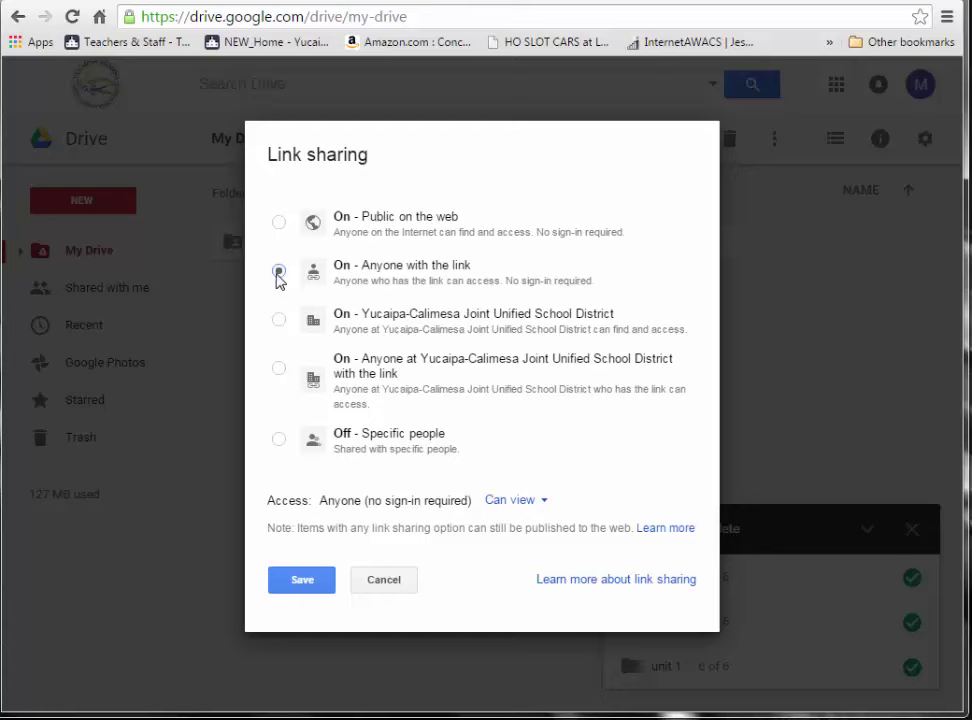
- Keep the link at Can view, save it, copy the folder link and close sharing settings
left_click(545, 505)
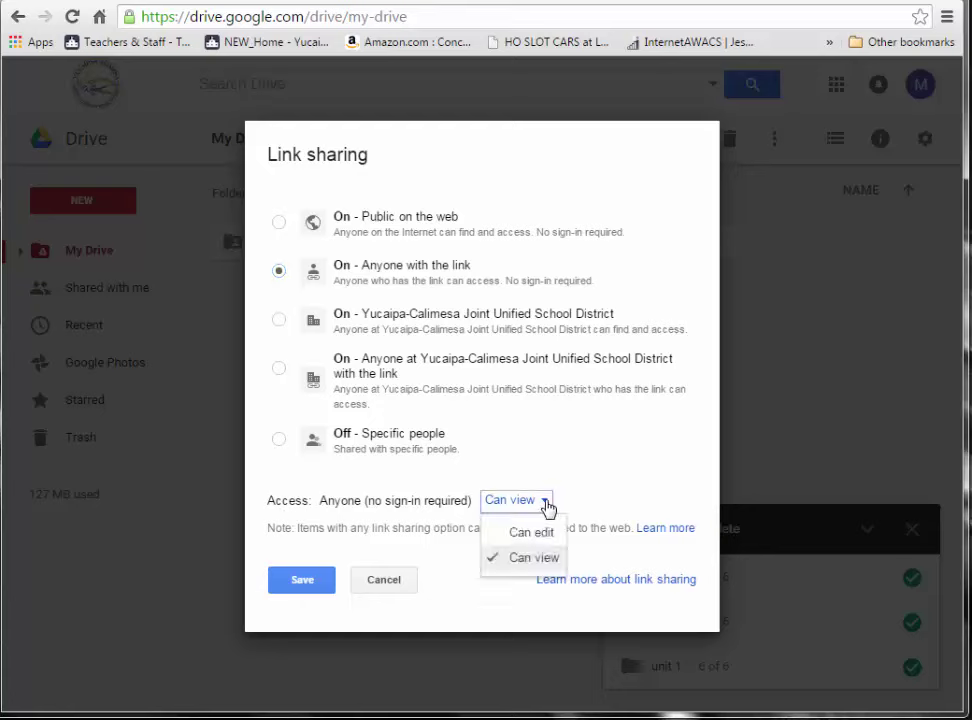
left_click(533, 558)
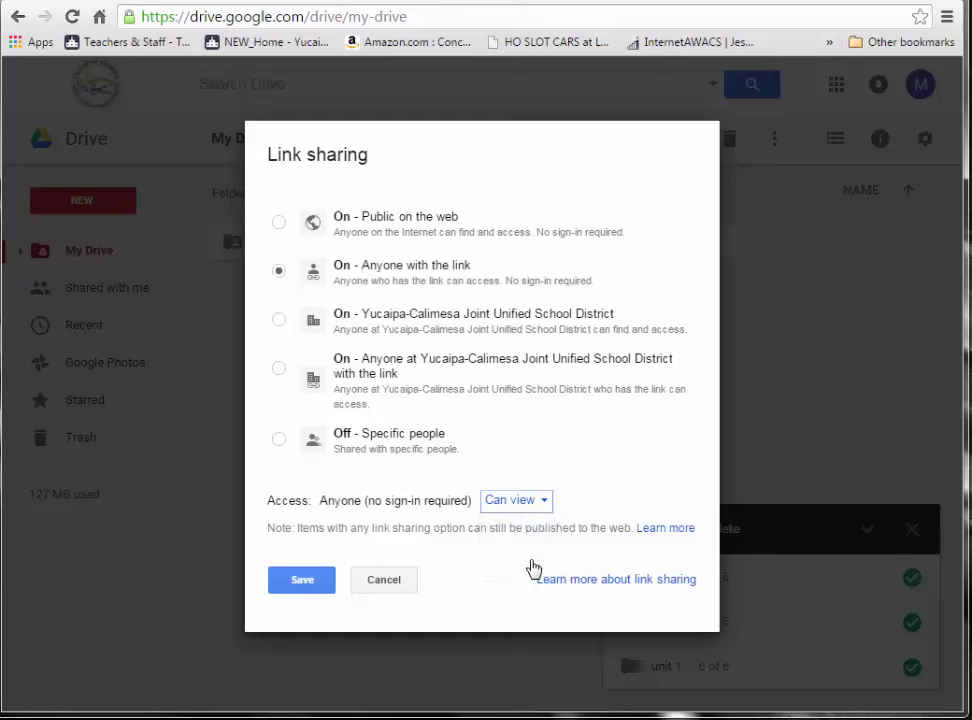
left_click(299, 583)
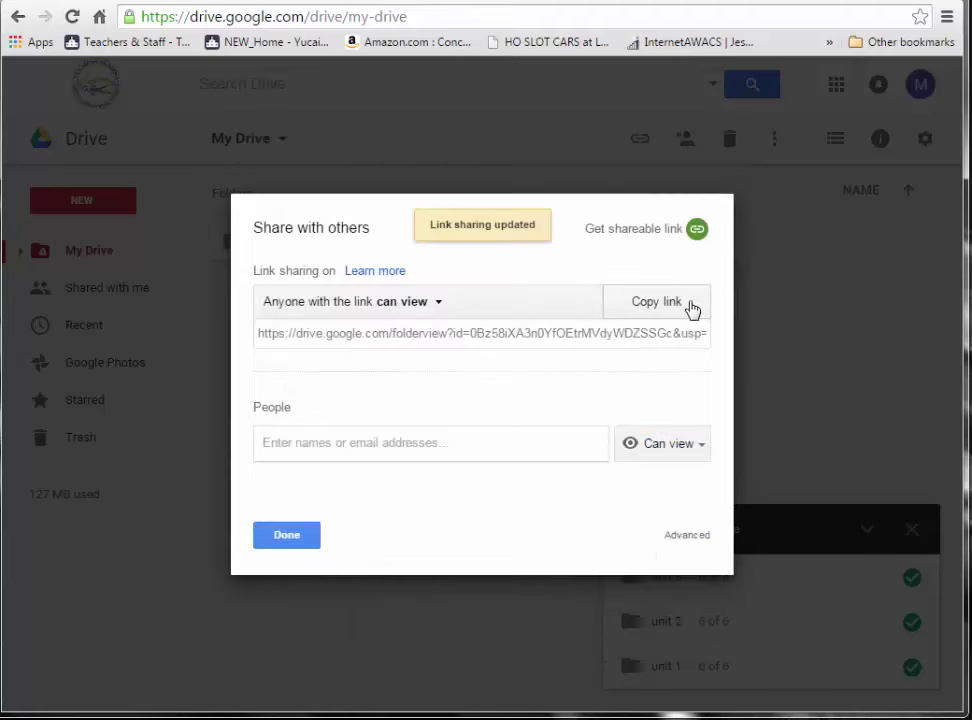
left_click(656, 305)
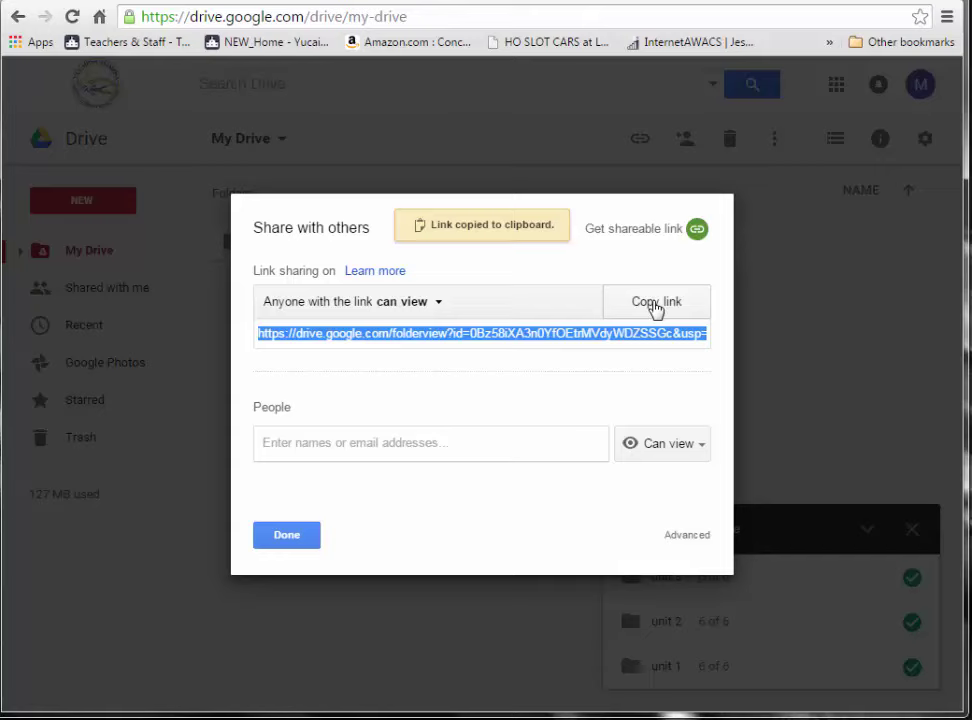
left_click(289, 535)
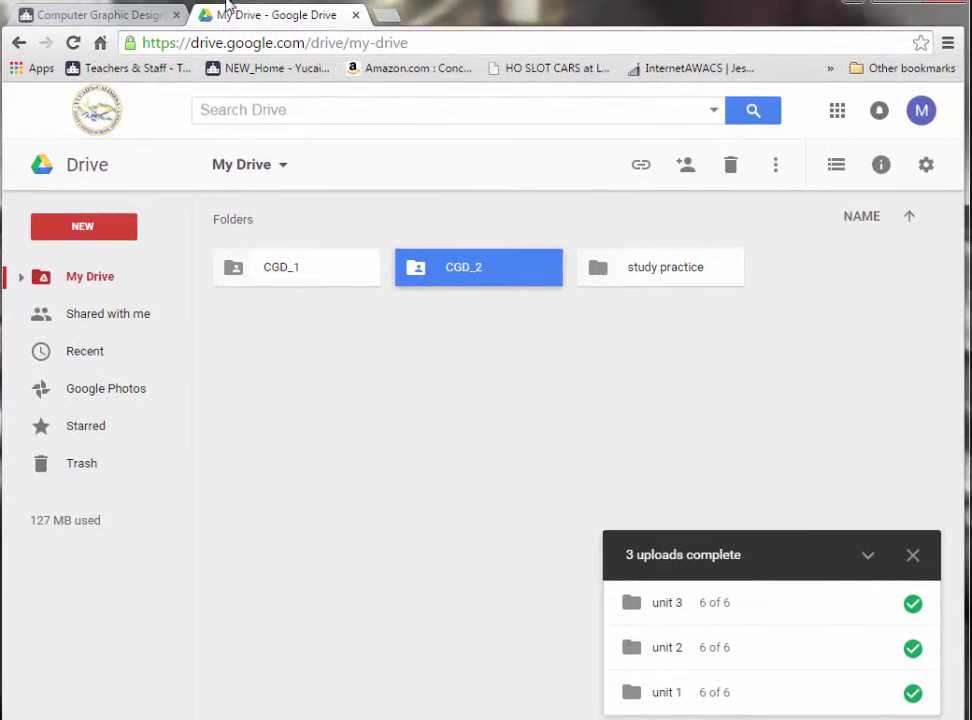
- On the Computer Graphic Design 2 classroom page, open the Admin menu's Add Block chooser
left_click(94, 17)
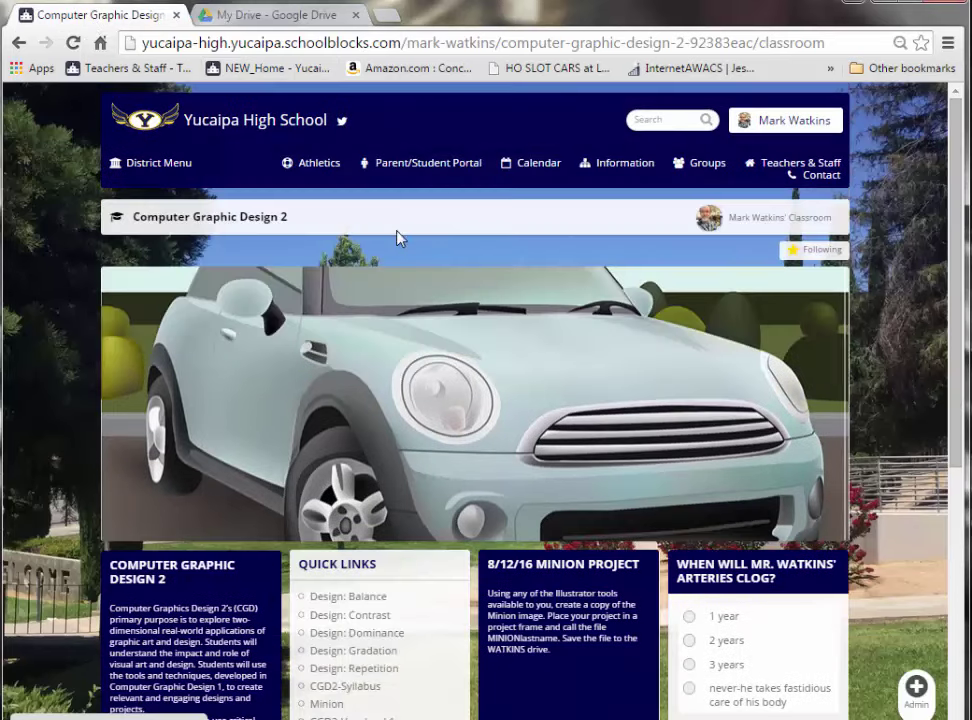
scroll(963, 262, "down", 3)
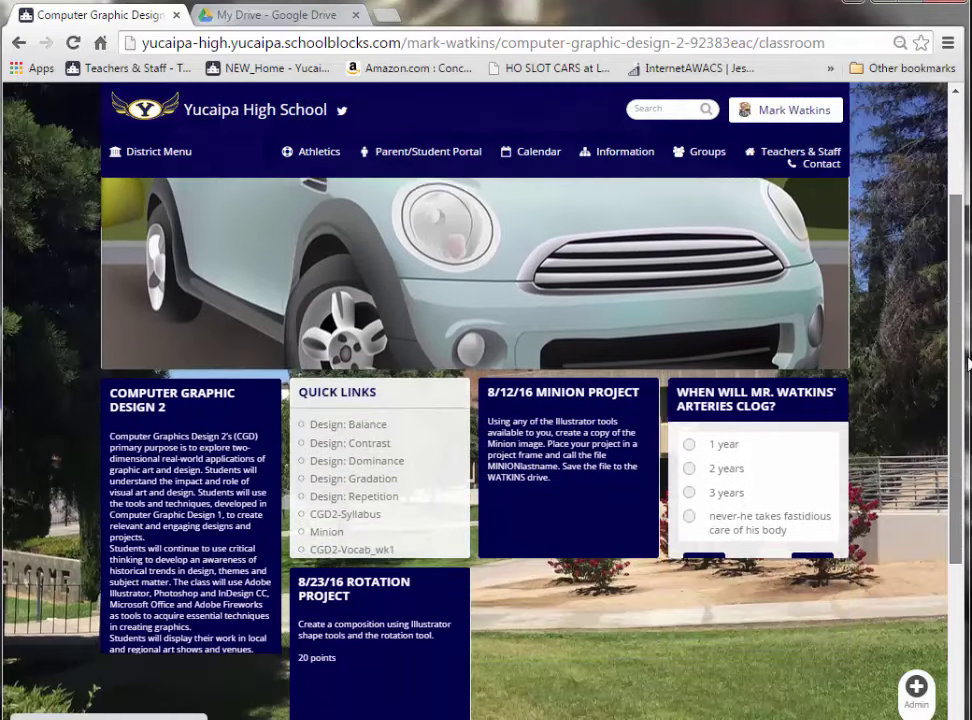
left_click(916, 687)
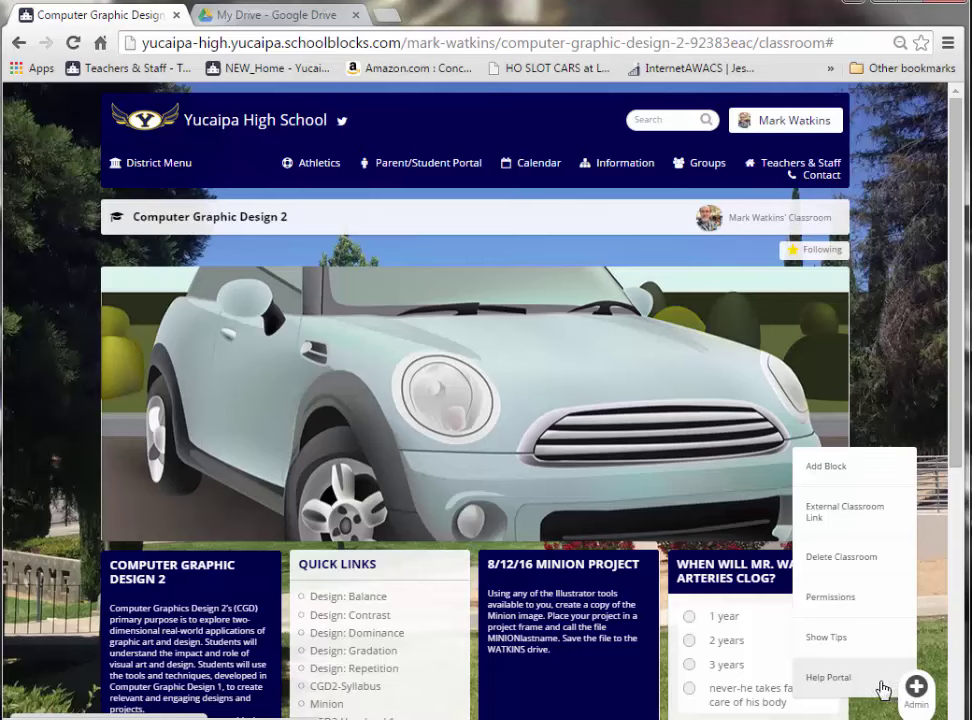
left_click(813, 467)
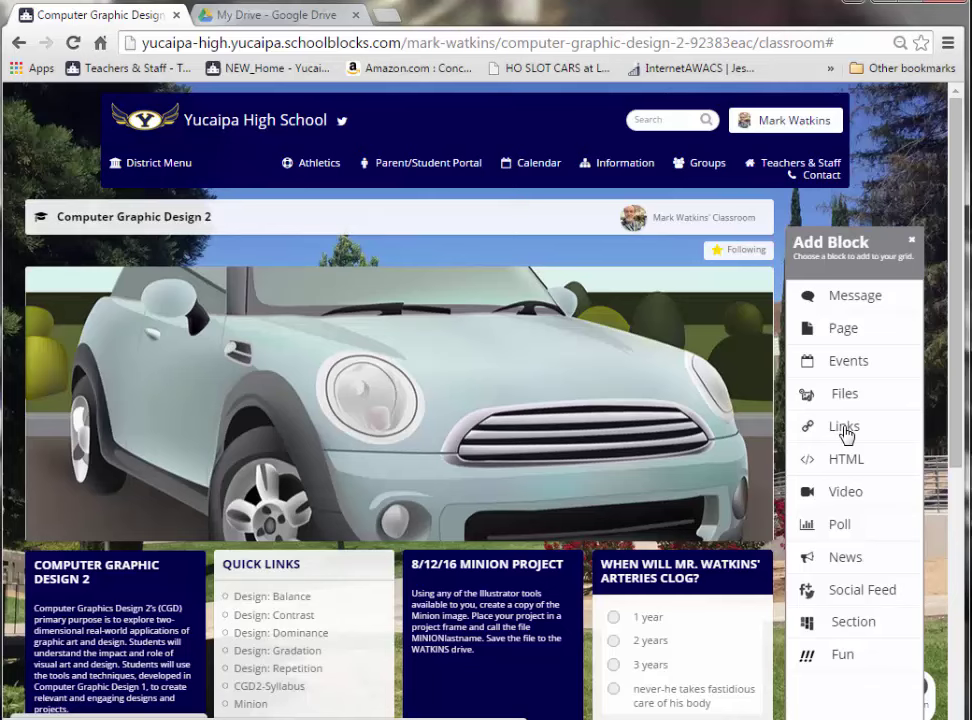
- Start a Links block titled 'CGD_2 Files' with its default link renamed 'Class Files'
left_click(844, 428)
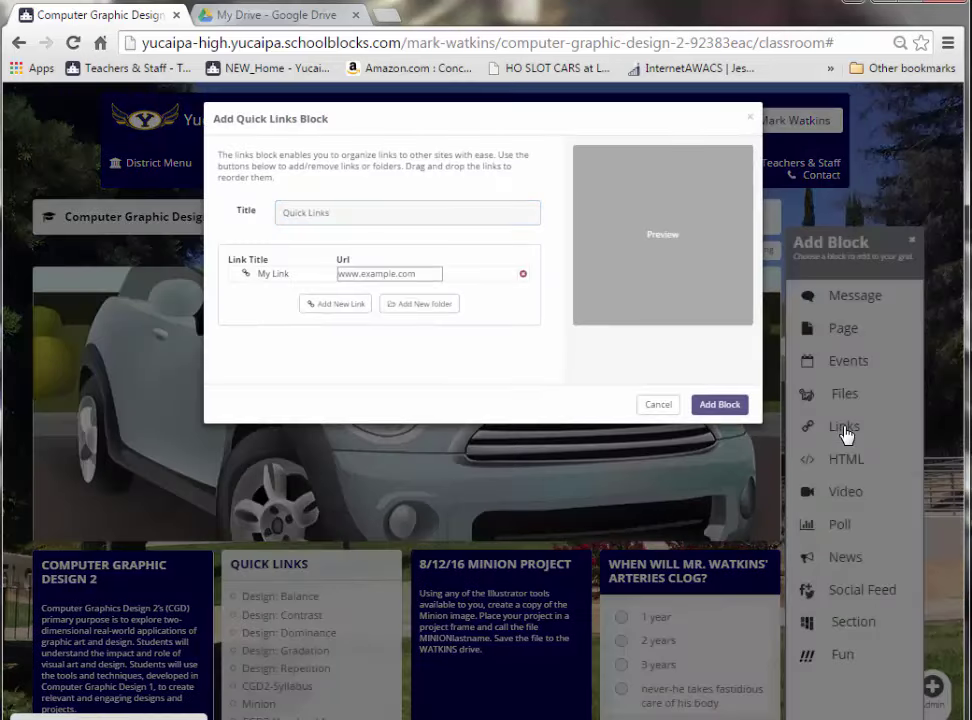
left_click_drag(359, 220, 193, 205)
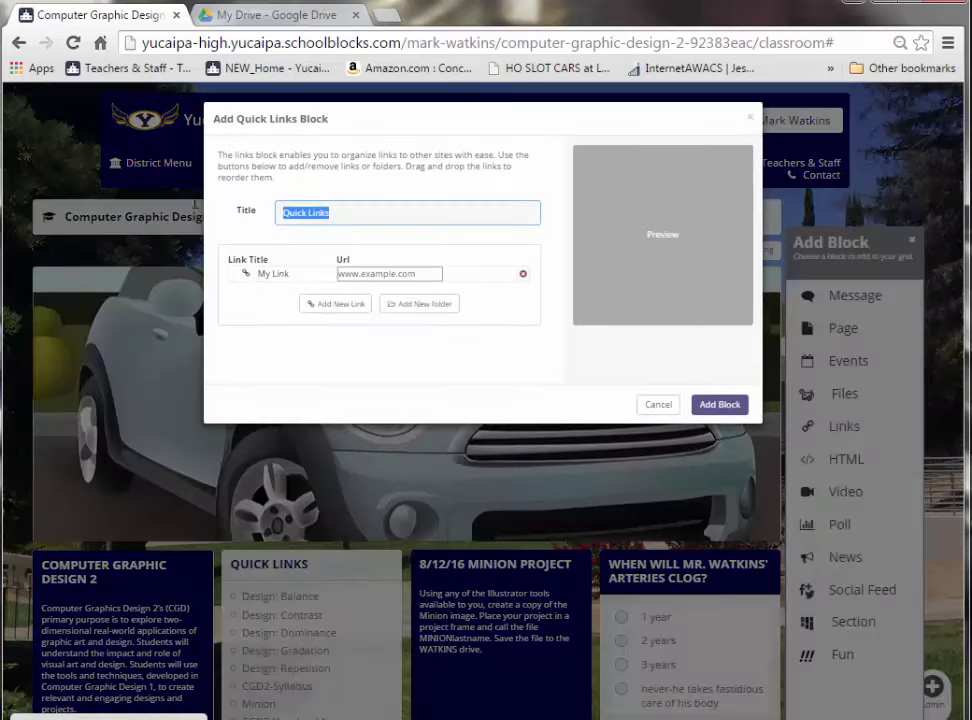
type("C")
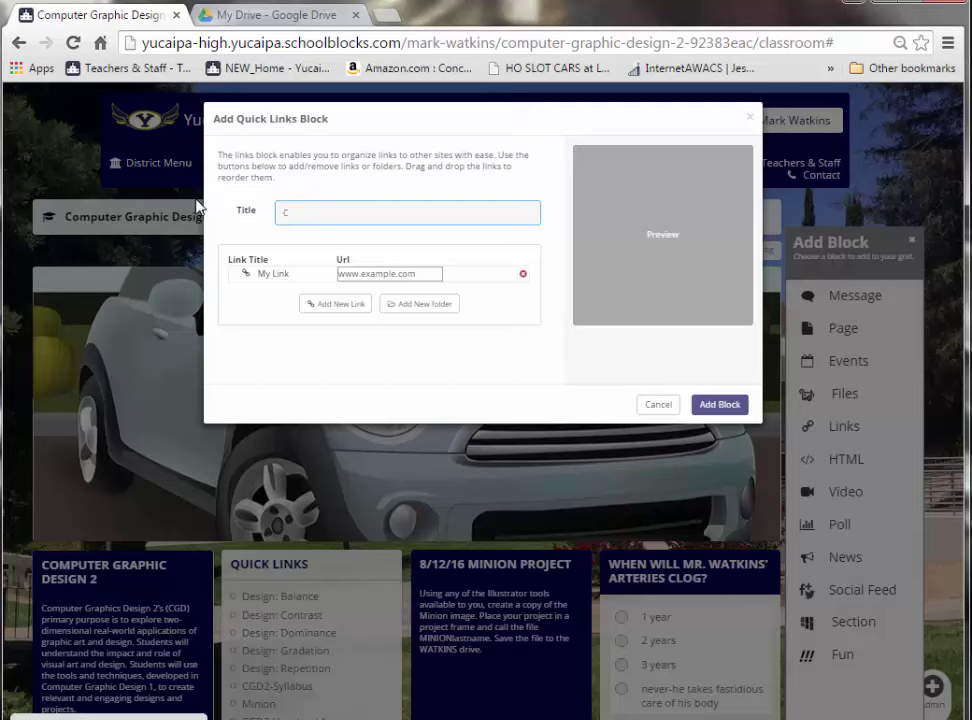
type("GD_2 Files")
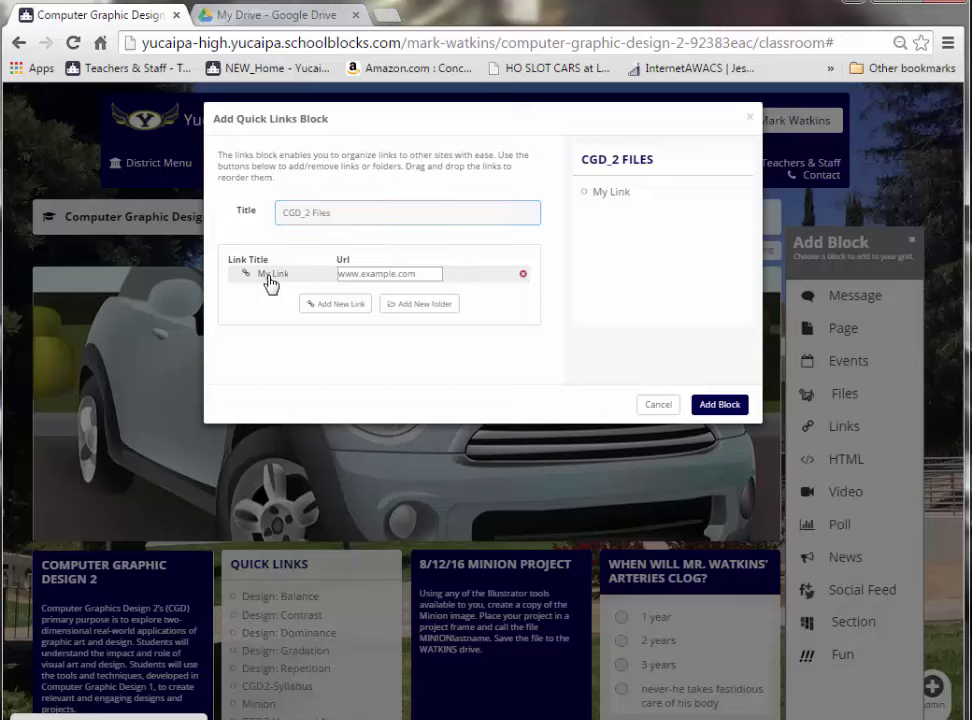
left_click_drag(269, 282, 268, 337)
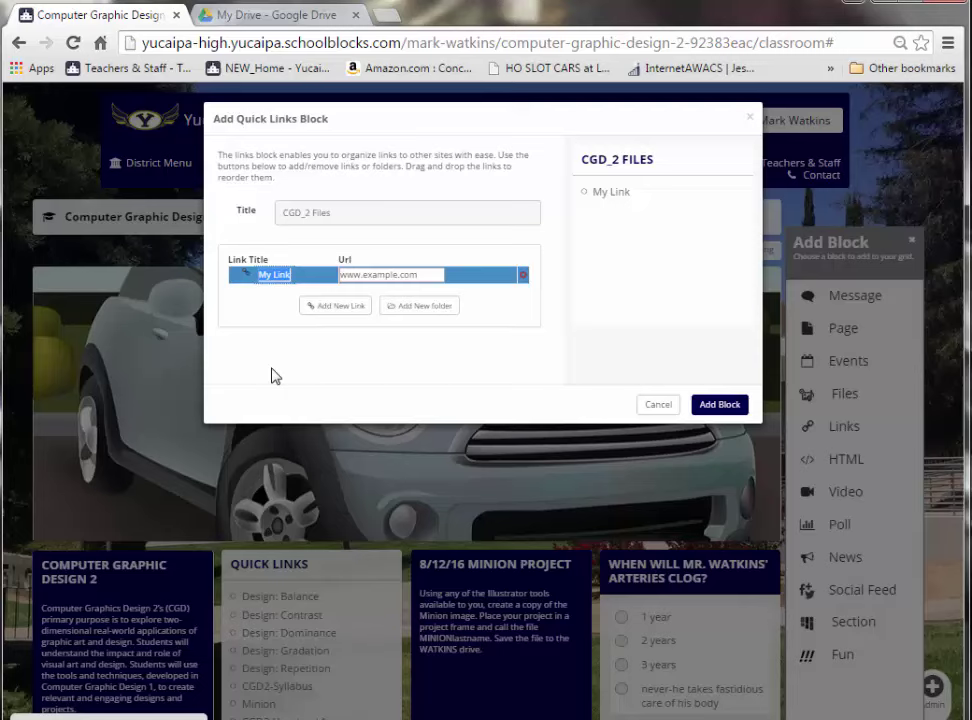
type("C")
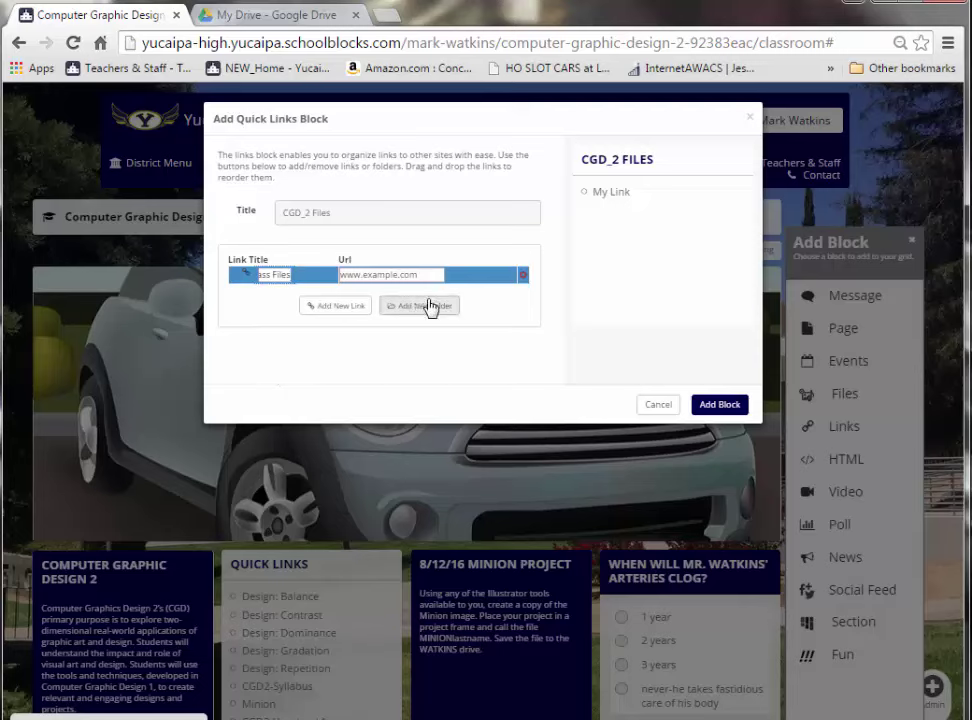
- Paste the shared CGD_2 Drive link as the Class Files address and add the block
left_click(429, 274)
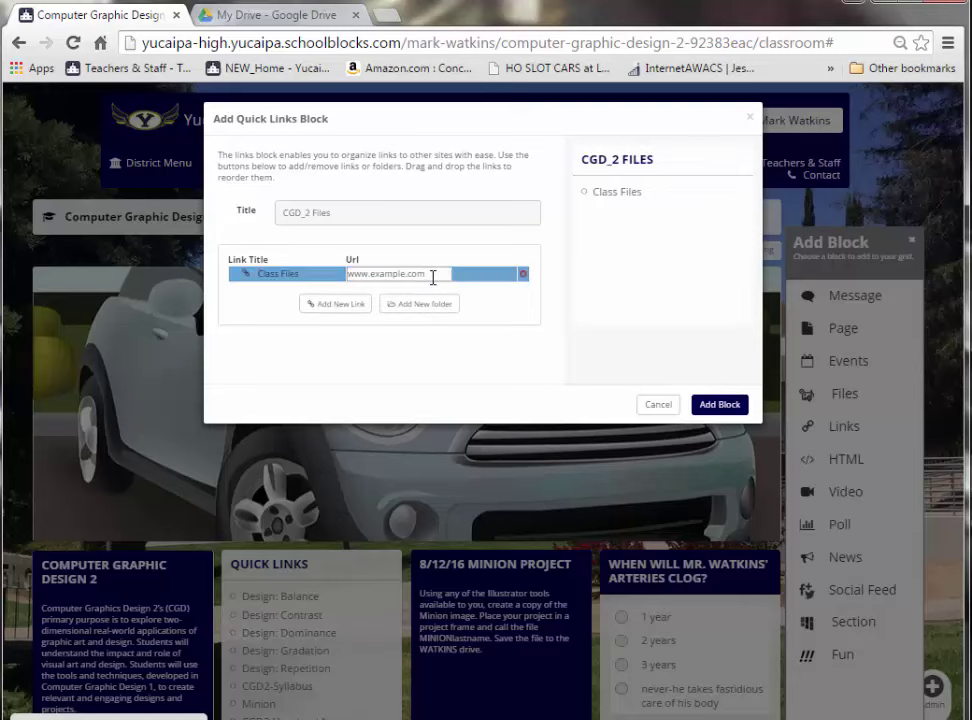
left_click_drag(432, 276, 345, 276)
key("ctrl+v")
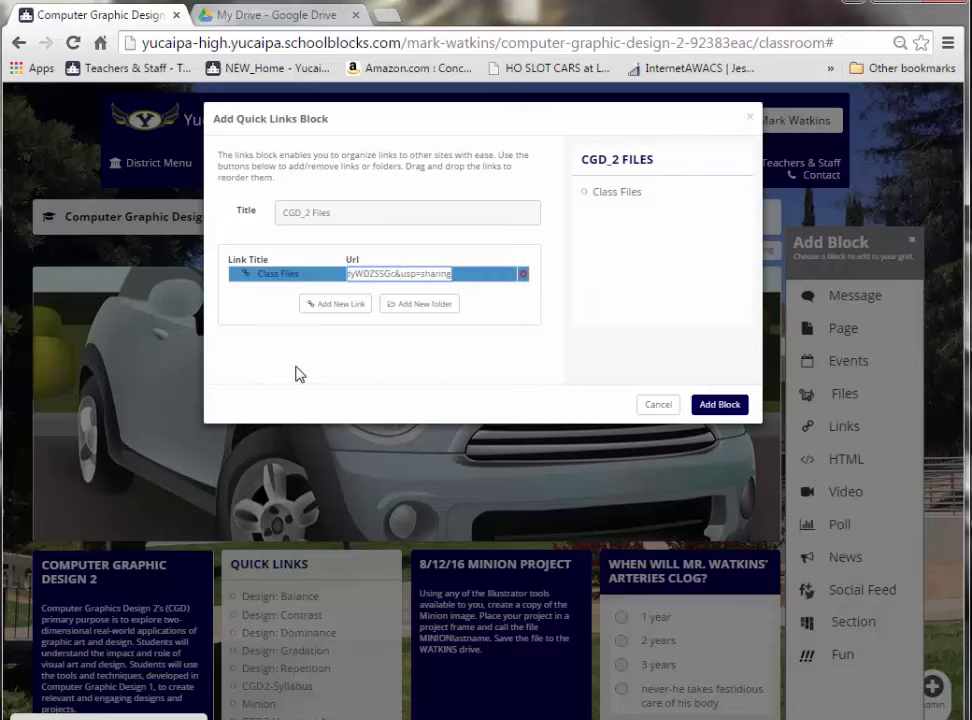
key("Left")
key("Left")
key("Left")
key("Left")
key("Left")
key("Left")
key("Left")
key("Left")
key("Left")
key("Left")
key("Left")
key("Left")
key("Left")
key("Left")
key("Left")
key("Left")
key("Left")
key("End")
left_click(720, 404)
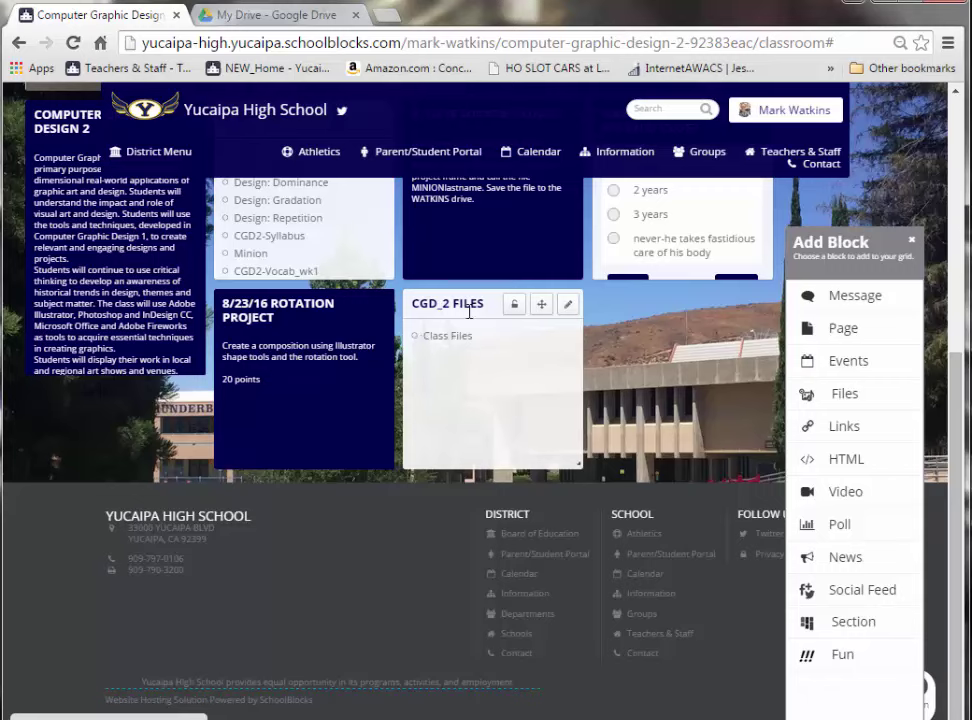
- Test the Class Files link by browsing CGD_2's unit 1 notes folder, then return to My Drive
left_click(433, 342)
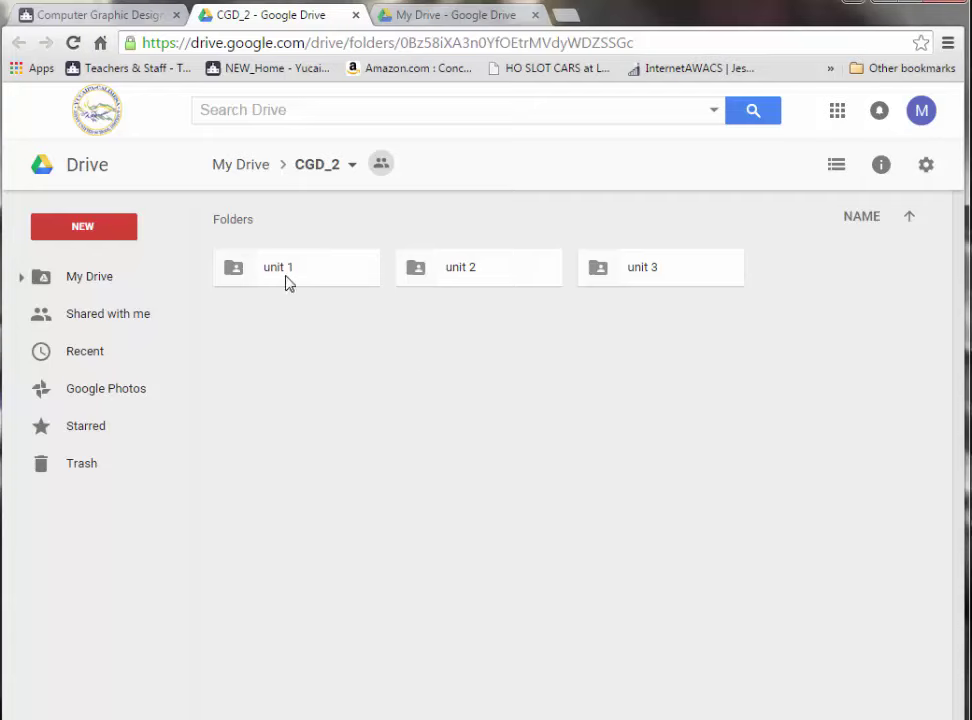
double_click(286, 276)
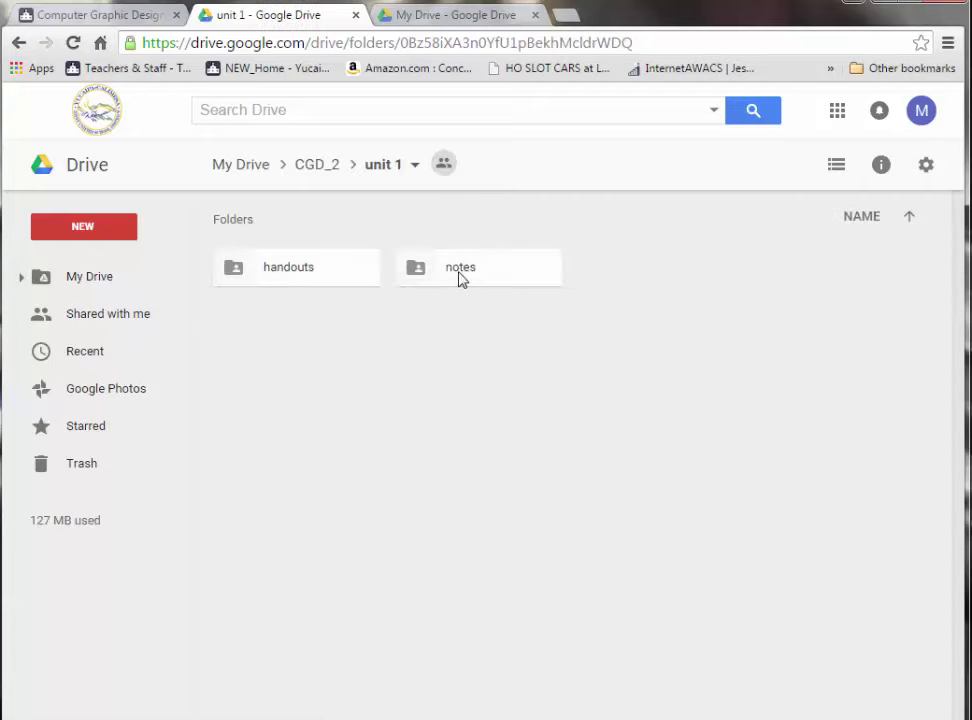
double_click(460, 278)
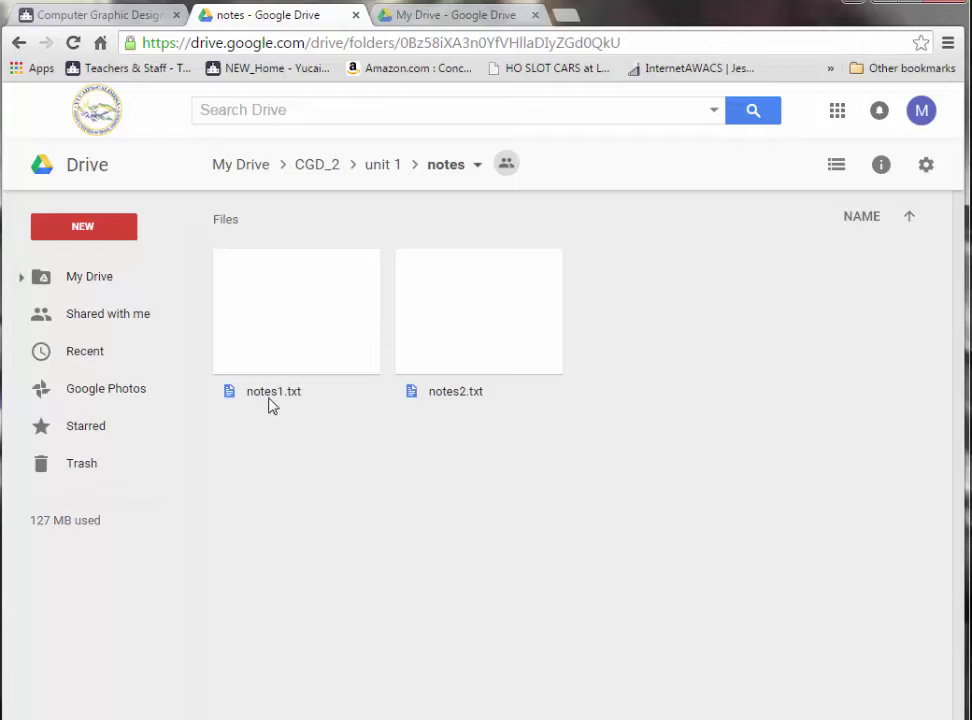
left_click(245, 172)
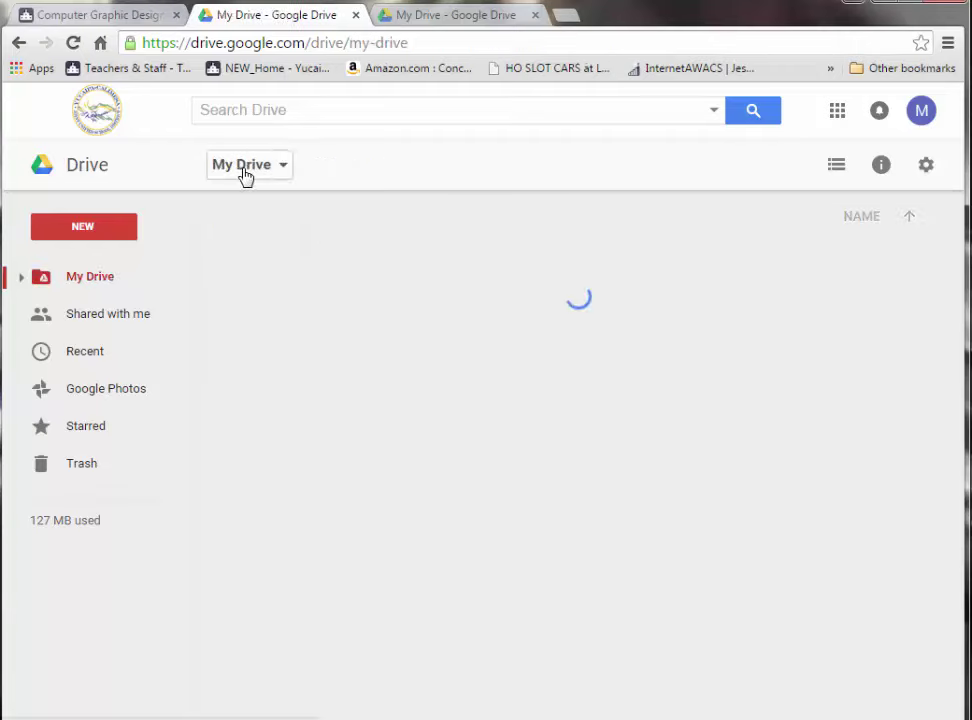
- Close the extra tab, open CGD_2 and drag hb.jpg from the desktop into it
left_click(356, 16)
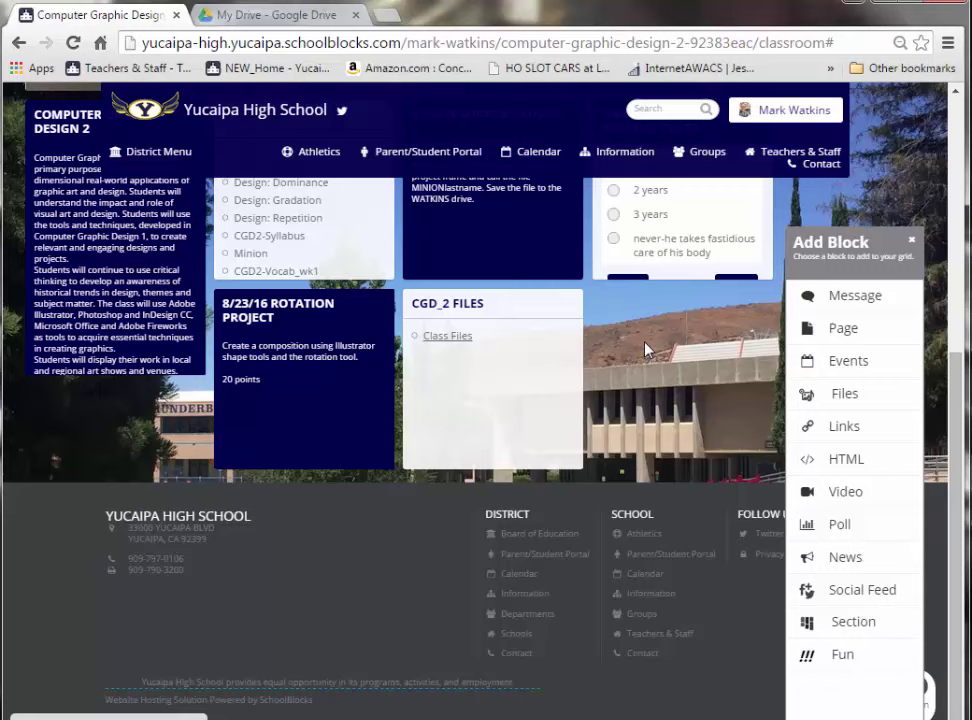
left_click(282, 15)
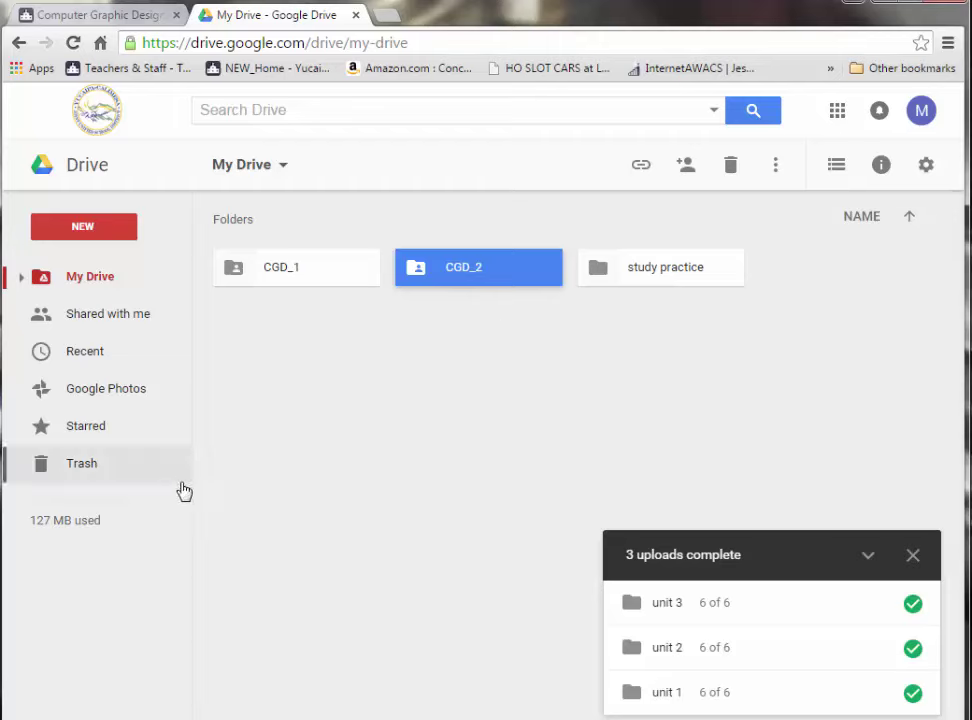
double_click(519, 279)
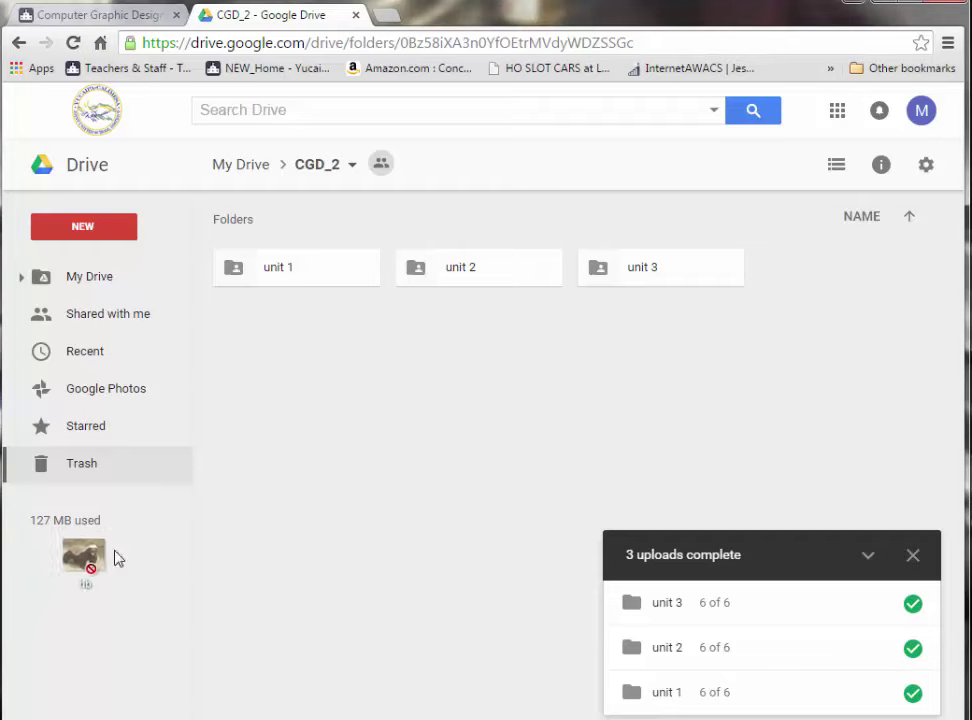
left_click_drag(100, 556, 301, 341)
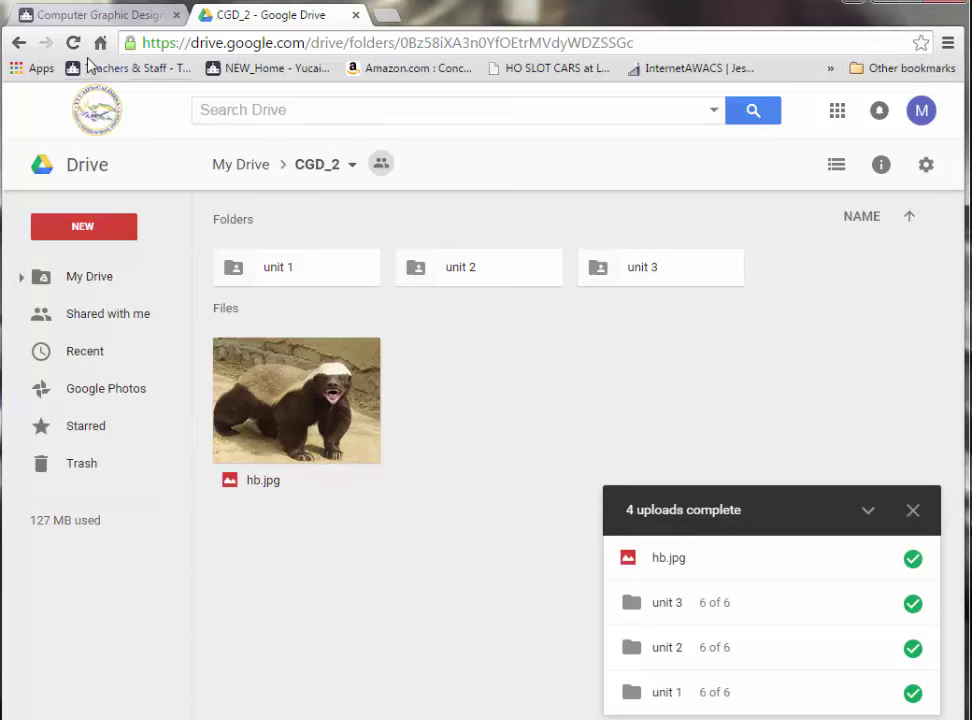
- Reload the classroom page and follow its Class Files link to the shared CGD_2 folder
left_click(92, 18)
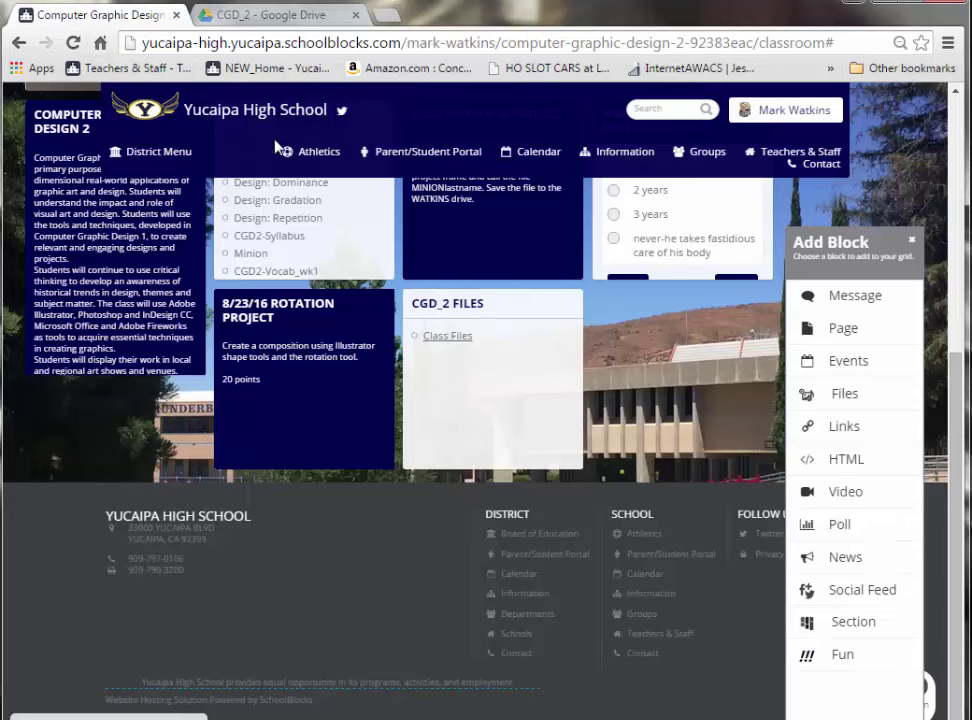
left_click(72, 47)
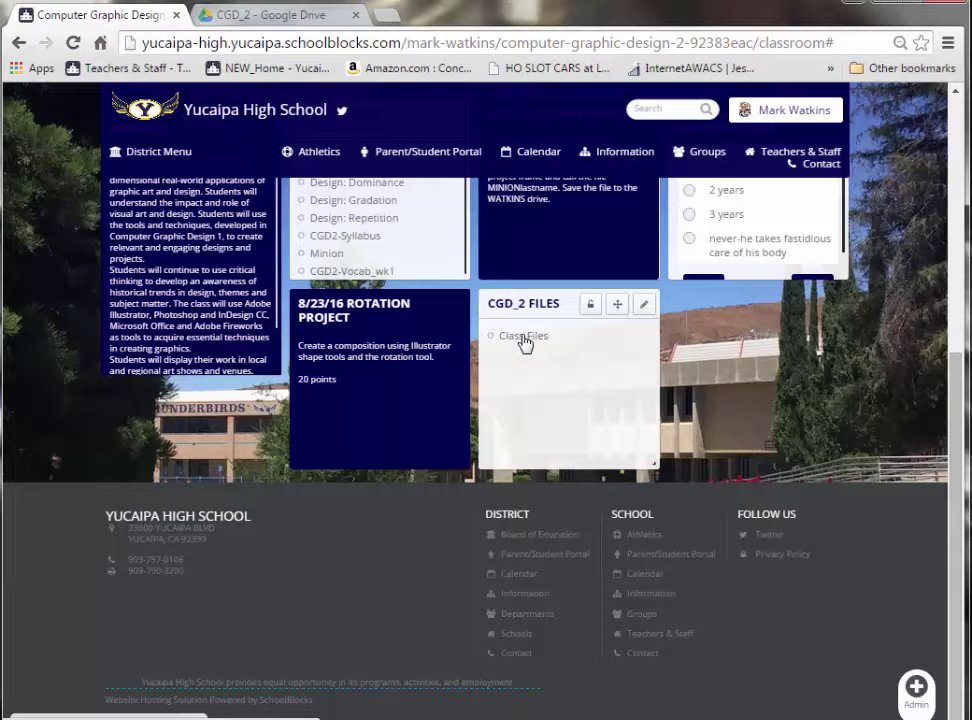
left_click(523, 337)
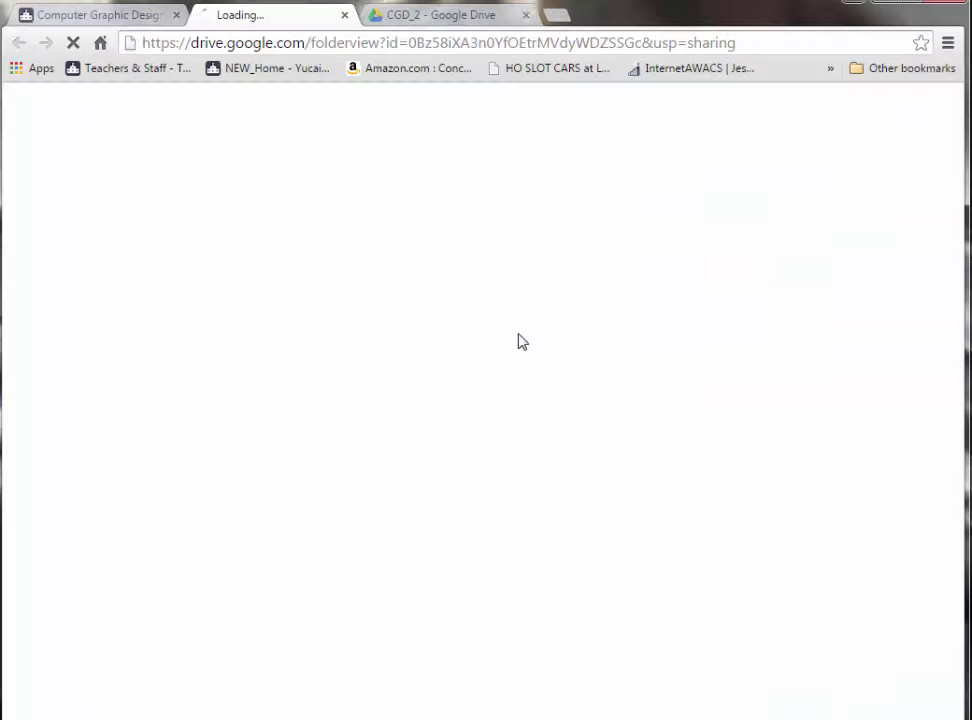